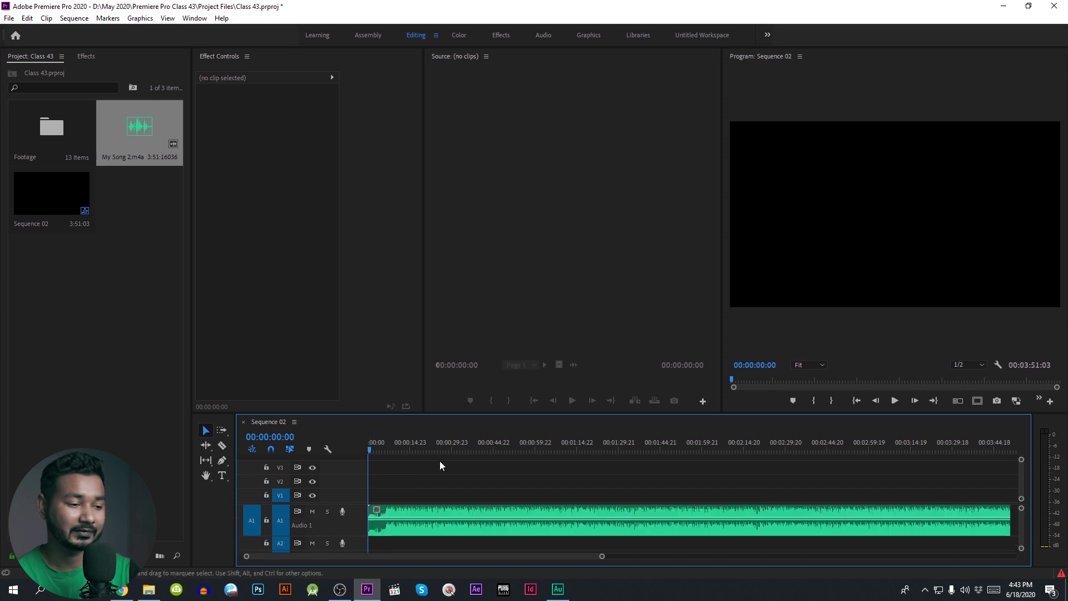
# Enlarge the Timeline panel and zoom in until about the song's first 30 seconds fill it.
pyautogui.moveTo(439, 414); pyautogui.dragTo(436, 397)
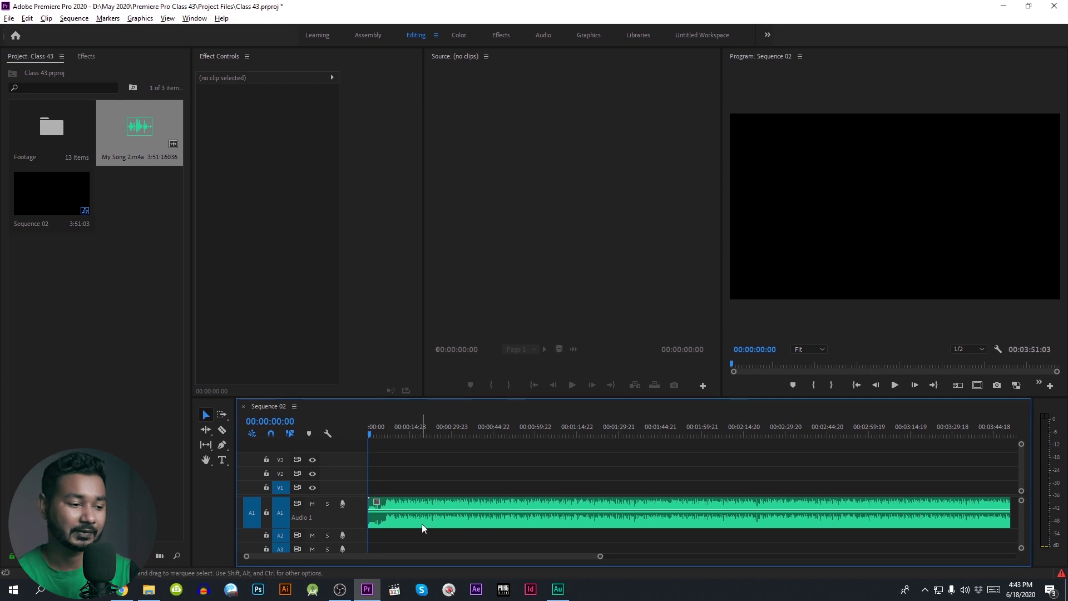
pyautogui.press('=')
pyautogui.press('=')
pyautogui.press('=')
pyautogui.press('=')
pyautogui.scroll(2, 423, 518)
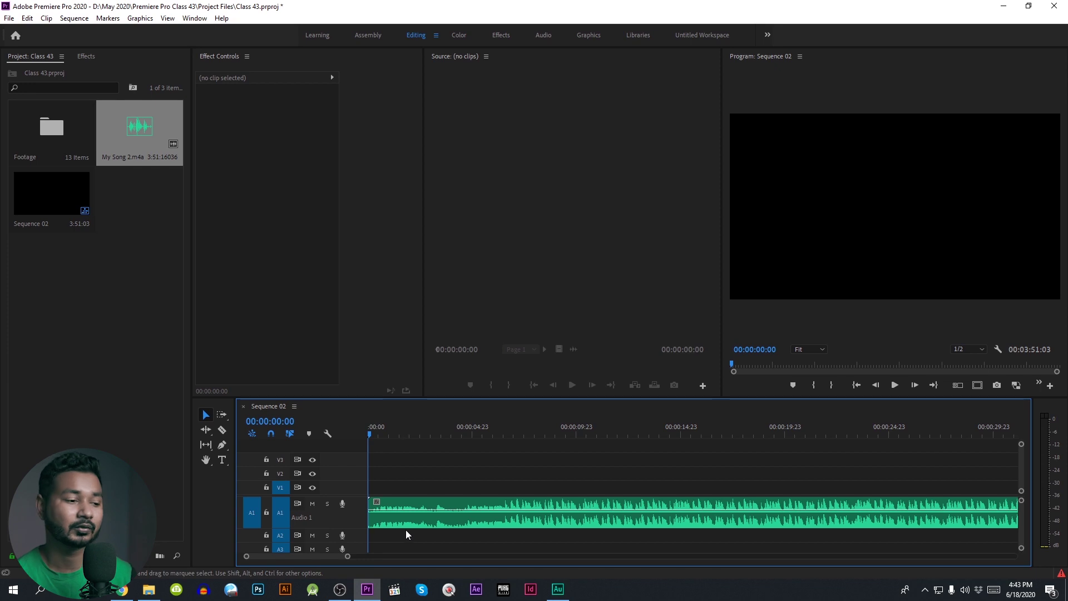
# Open the Footage bin and place a shortened motorcycle clip on V1.
pyautogui.doubleClick(42, 144)
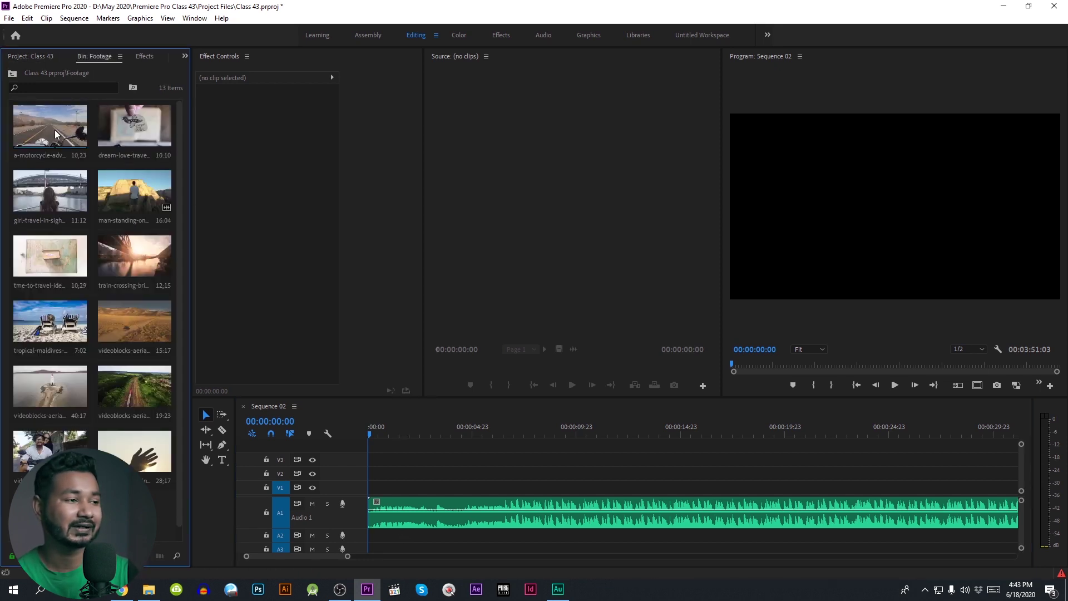
pyautogui.click(56, 134)
pyautogui.moveTo(459, 437); pyautogui.dragTo(516, 489)
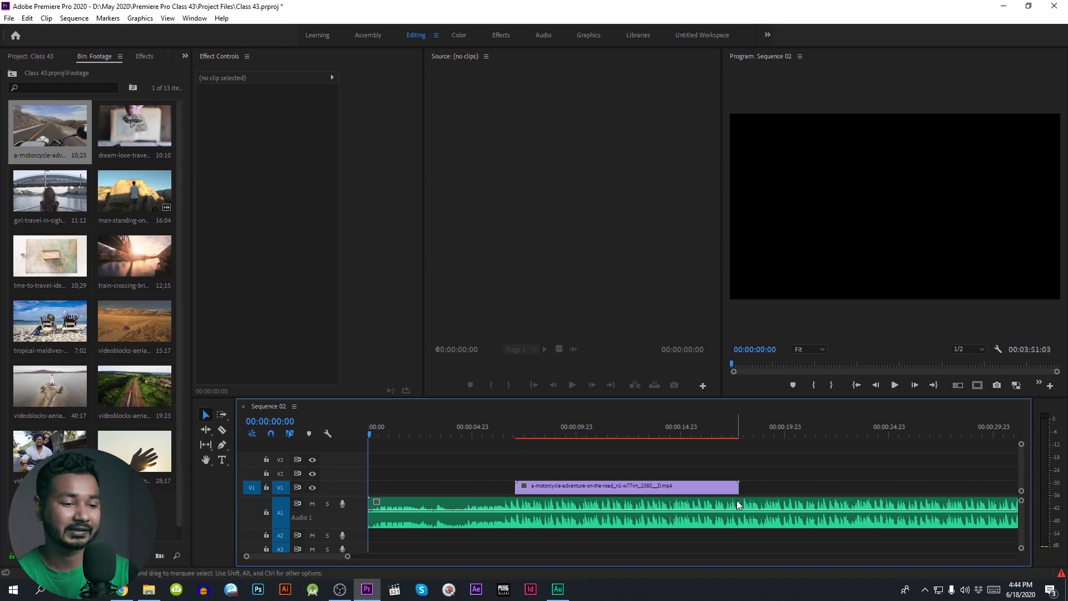
pyautogui.moveTo(738, 488); pyautogui.dragTo(591, 492)
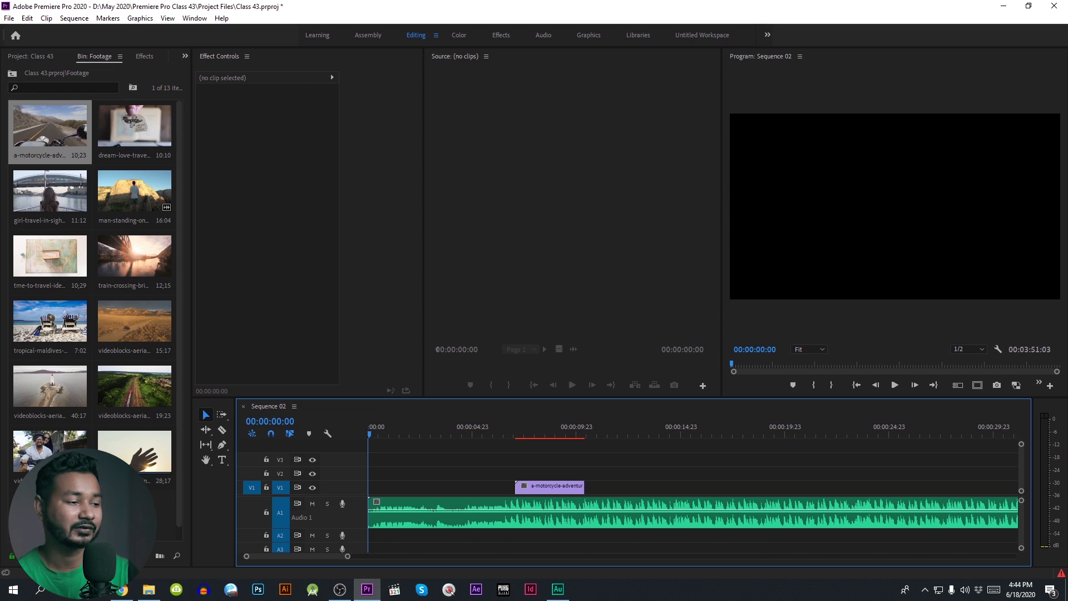
# Add several travel clips after the motorcycle clip and trim them, then undo the train-crossing move.
pyautogui.click(50, 256)
pyautogui.keyDown('shift'); pyautogui.click(134, 456); pyautogui.keyUp('shift')
pyautogui.moveTo(61, 320); pyautogui.dragTo(591, 491)
pyautogui.moveTo(666, 479); pyautogui.dragTo(619, 486)
pyautogui.moveTo(829, 489); pyautogui.dragTo(732, 491)
pyautogui.hotkey('ctrl', 'z')
pyautogui.hotkey('ctrl', 'z')
pyautogui.hotkey('ctrl', 'z')
pyautogui.hotkey('ctrl', 'z')
pyautogui.hotkey('ctrl', 'z')
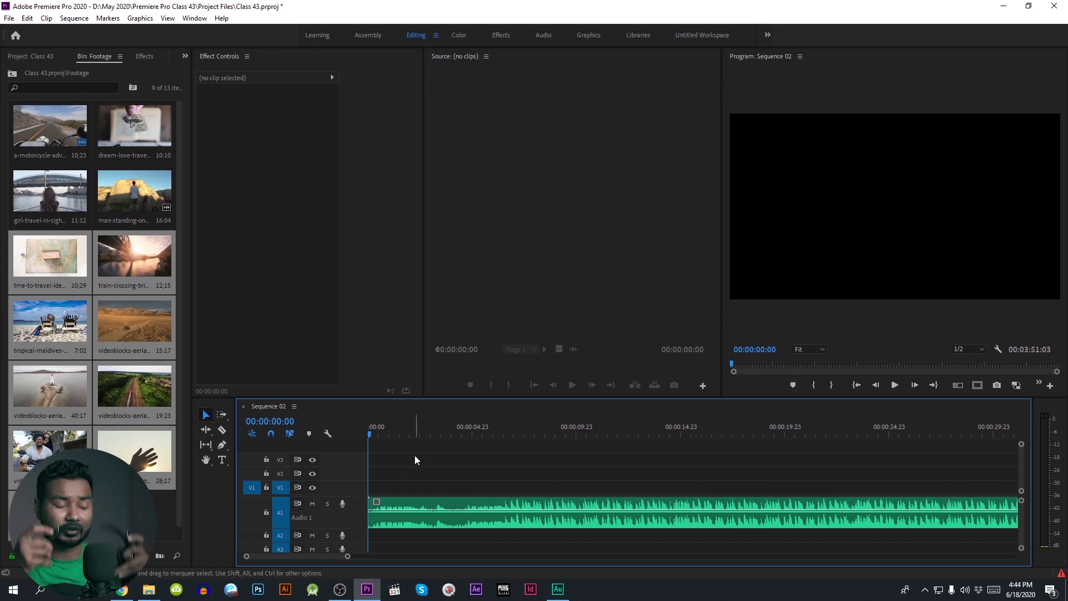
# Make the timeline taller, add and undo a test marker, and select My Song 2.m4a on A1.
pyautogui.moveTo(523, 398); pyautogui.dragTo(584, 374)
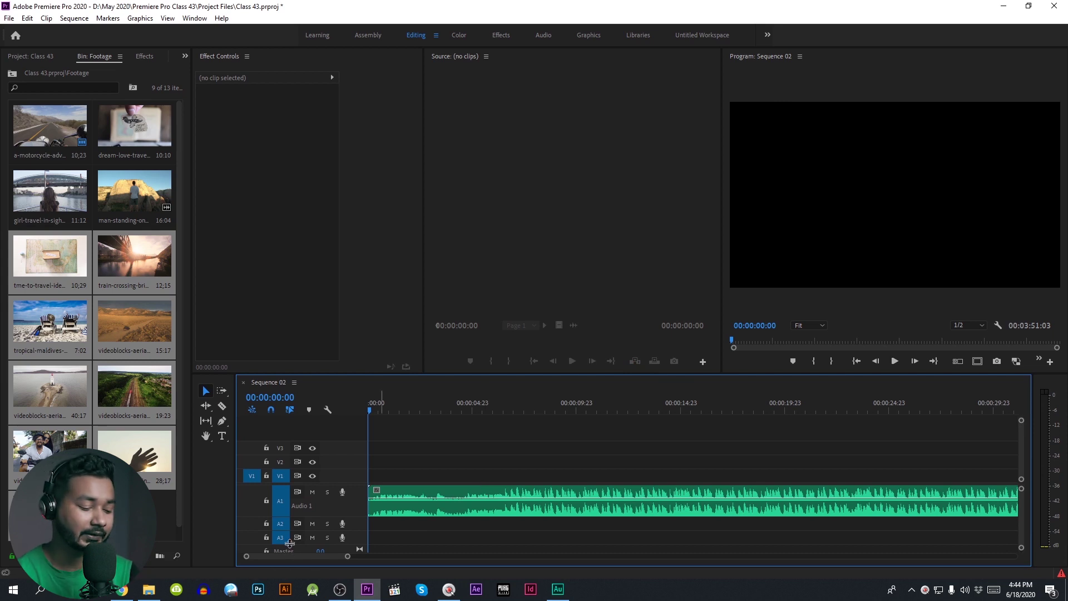
pyautogui.press('m')
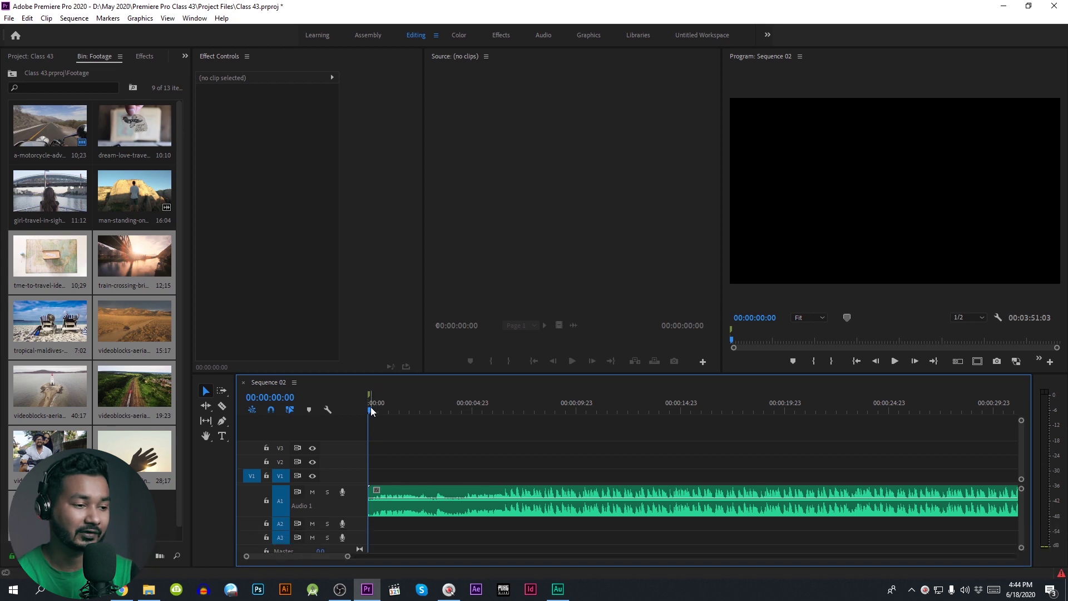
pyautogui.press('1')
pyautogui.press('1')
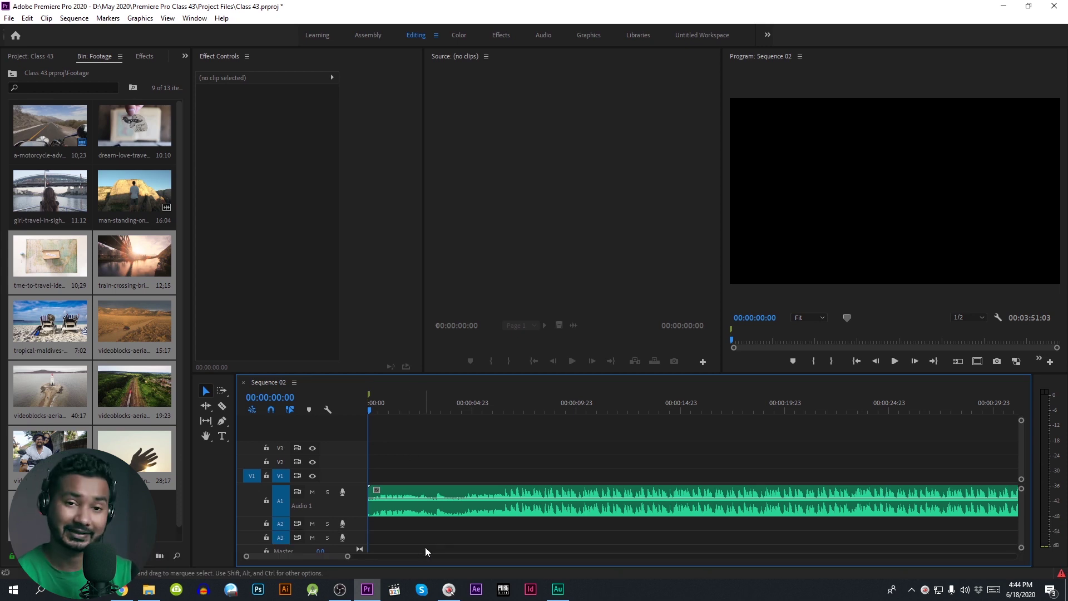
pyautogui.hotkey('ctrl', 'z')
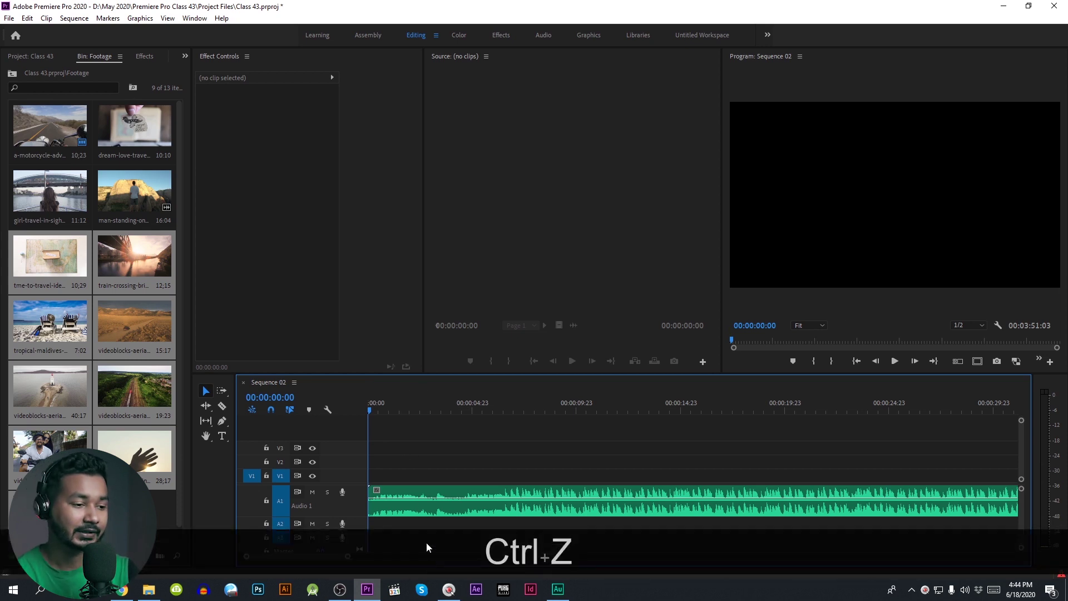
pyautogui.click(451, 499)
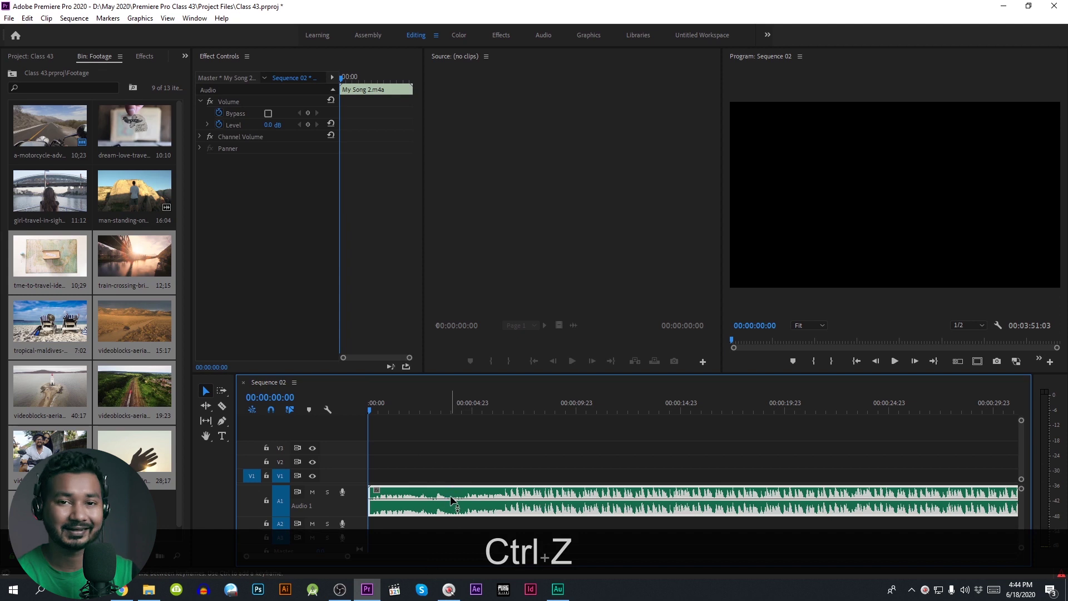
# Play My Song 2.m4a and drop clip markers on its beats up to about 00:00:19:13.
pyautogui.press('m')
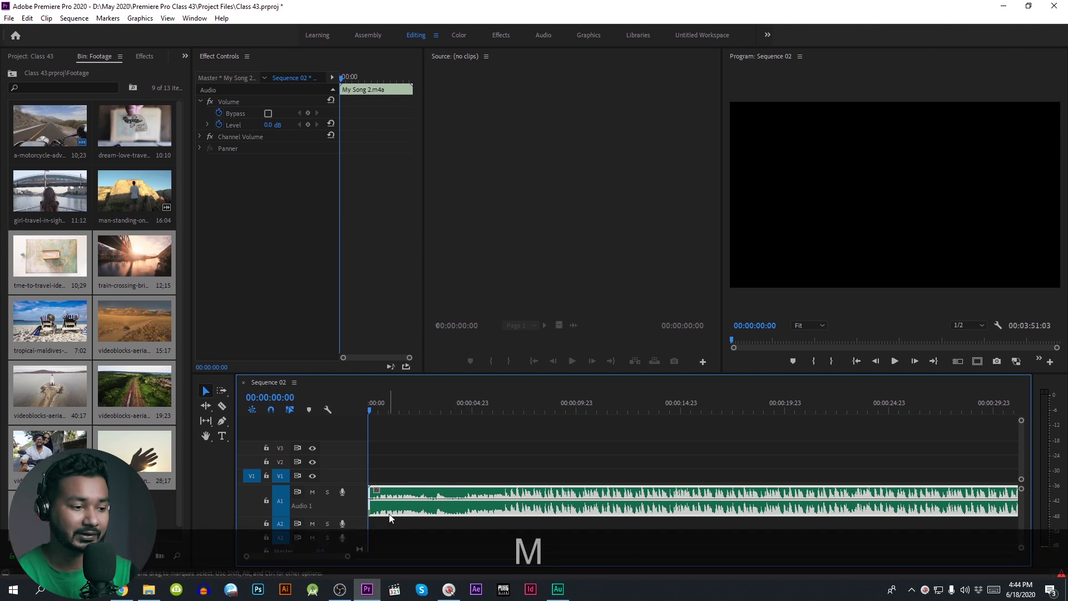
pyautogui.press('1')
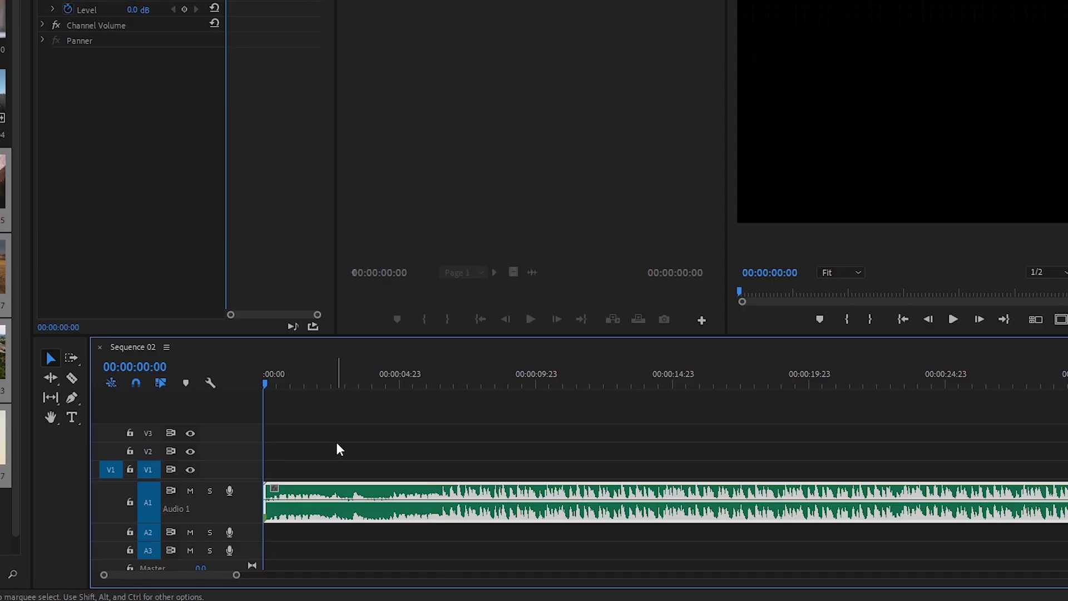
pyautogui.press('space')
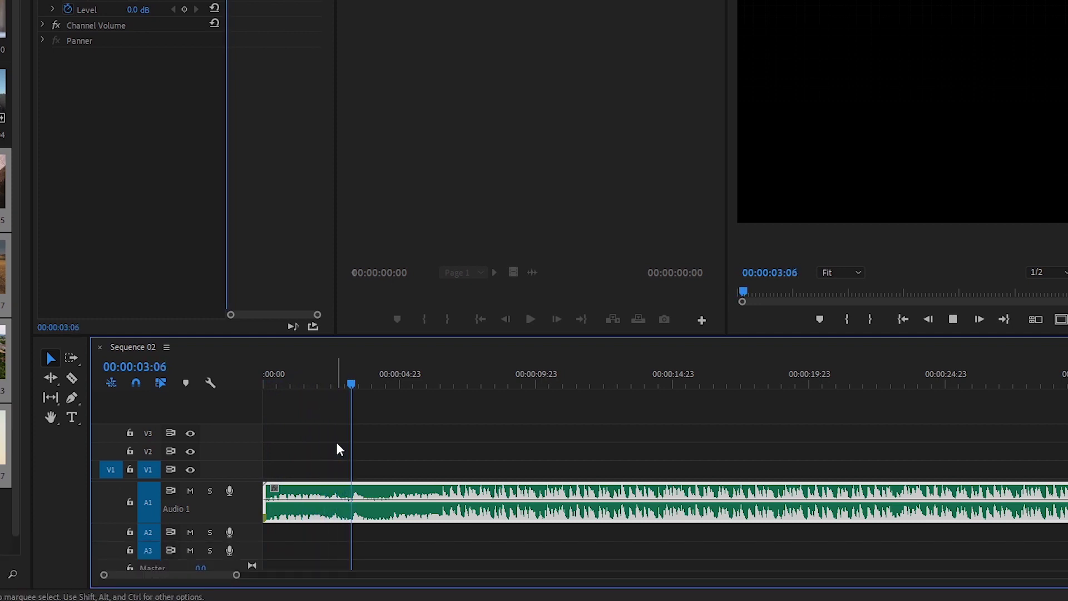
pyautogui.press('m')
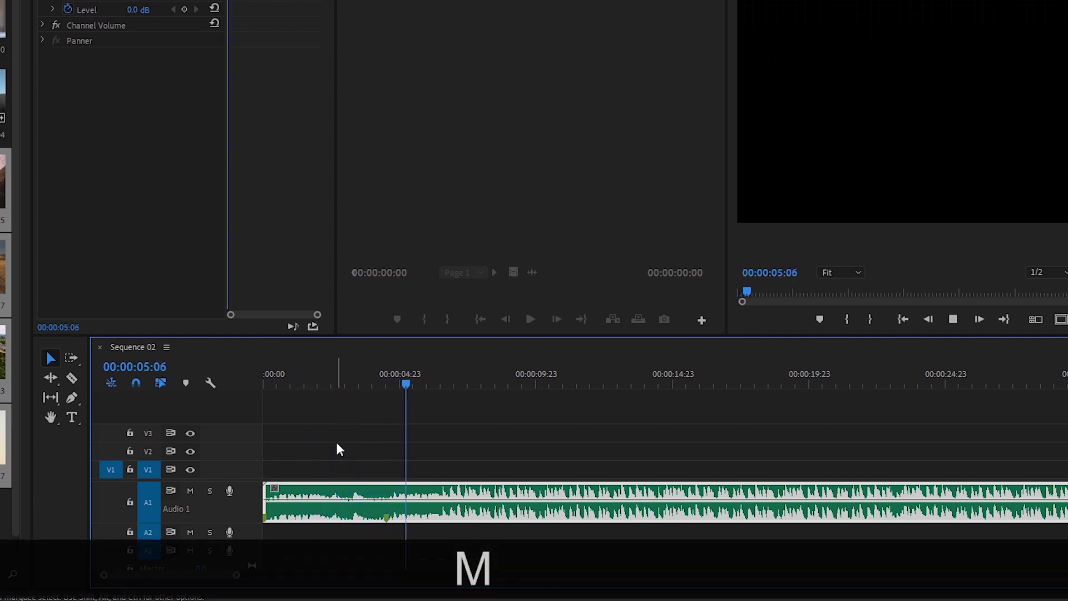
pyautogui.press('m')
pyautogui.press('m')
pyautogui.press('m')
pyautogui.press('m')
pyautogui.press('m')
pyautogui.press('m')
pyautogui.press('m')
pyautogui.press('m')
pyautogui.press('m')
pyautogui.press('m')
pyautogui.press('m')
pyautogui.press('m')
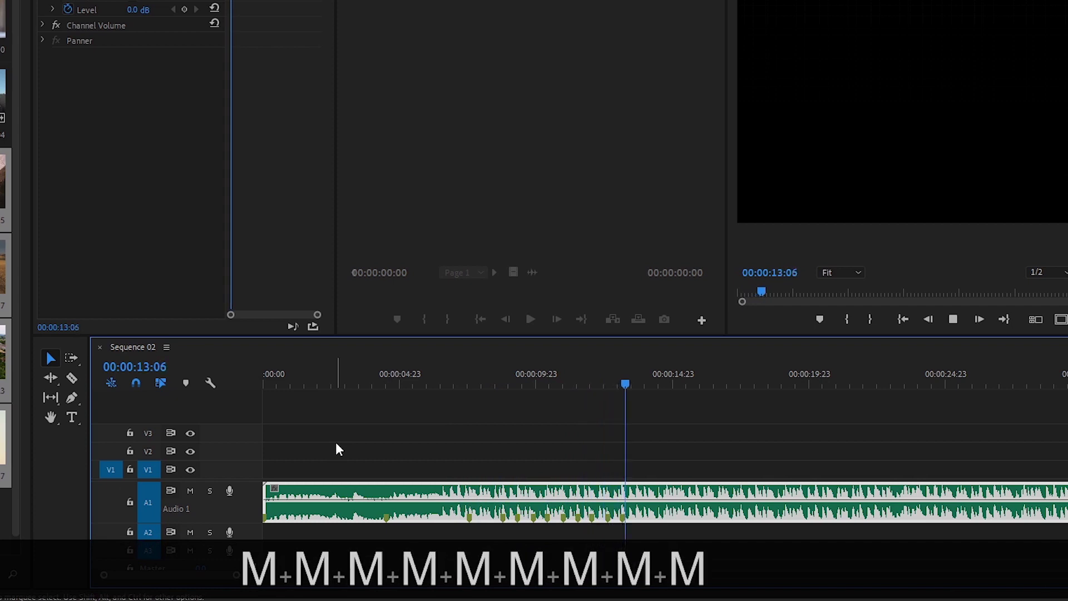
pyautogui.press('m')
pyautogui.press('m')
pyautogui.press('m')
pyautogui.press('m')
pyautogui.press('m')
pyautogui.press('m')
pyautogui.press('m')
pyautogui.press('m')
pyautogui.press('m')
pyautogui.press('m')
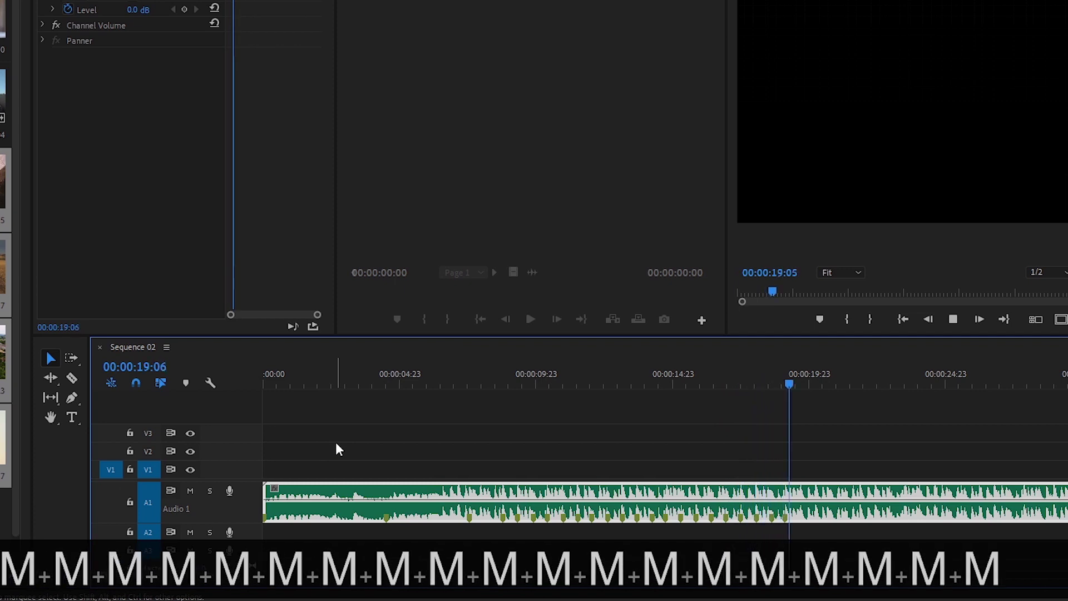
pyautogui.press('space')
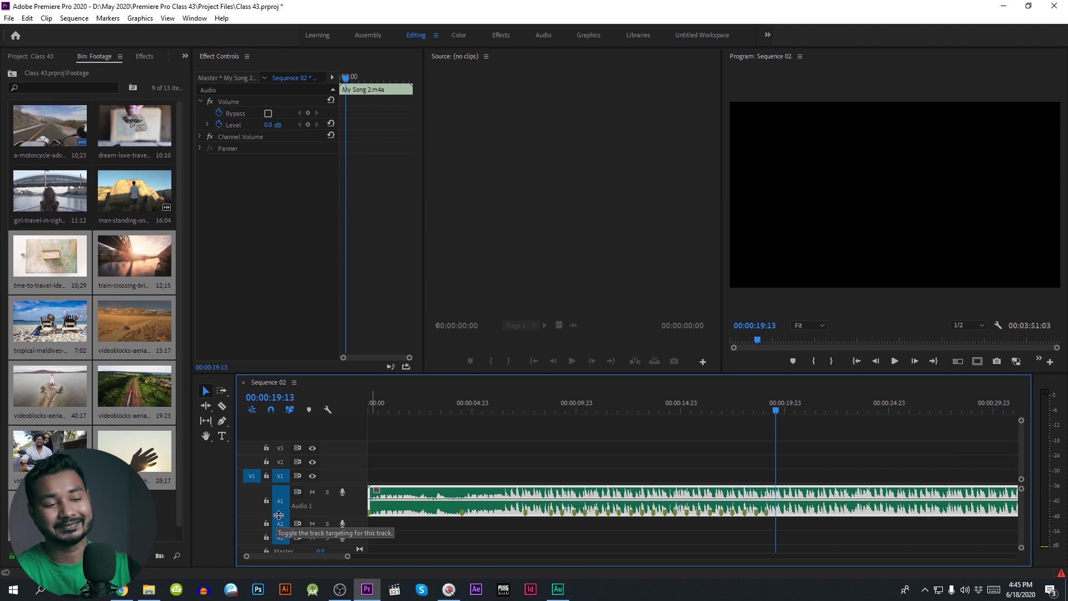
# Split My Song 2.m4a at 00:00:21:05 and delete the part after the cut.
pyautogui.keyDown('alt'); pyautogui.scroll(3, 638, 505); pyautogui.keyUp('alt')
pyautogui.keyDown('alt'); pyautogui.scroll(-4, 638, 505); pyautogui.keyUp('alt')
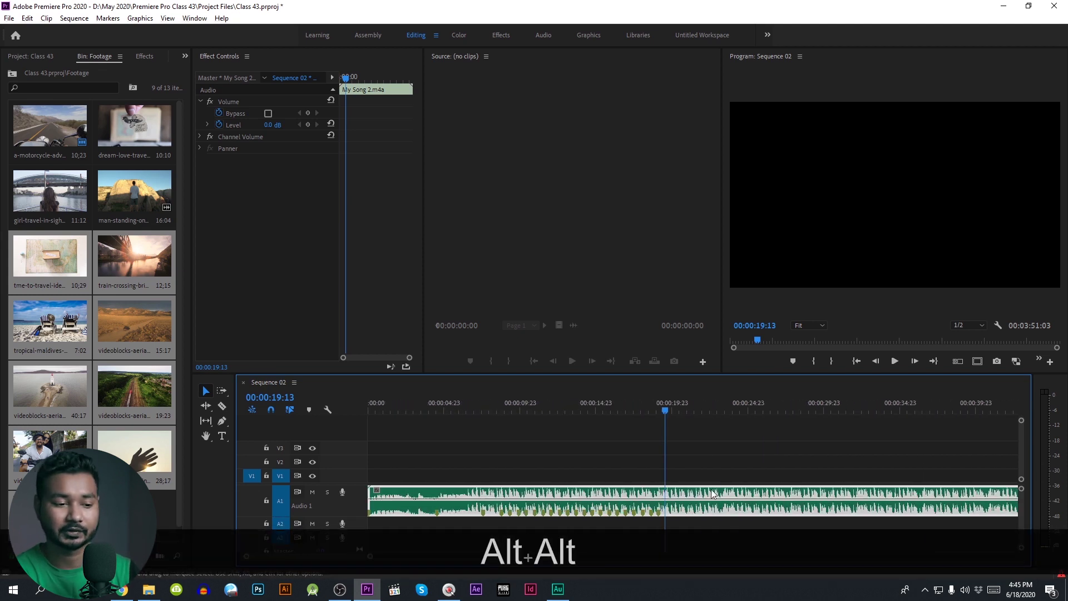
pyautogui.click(673, 415)
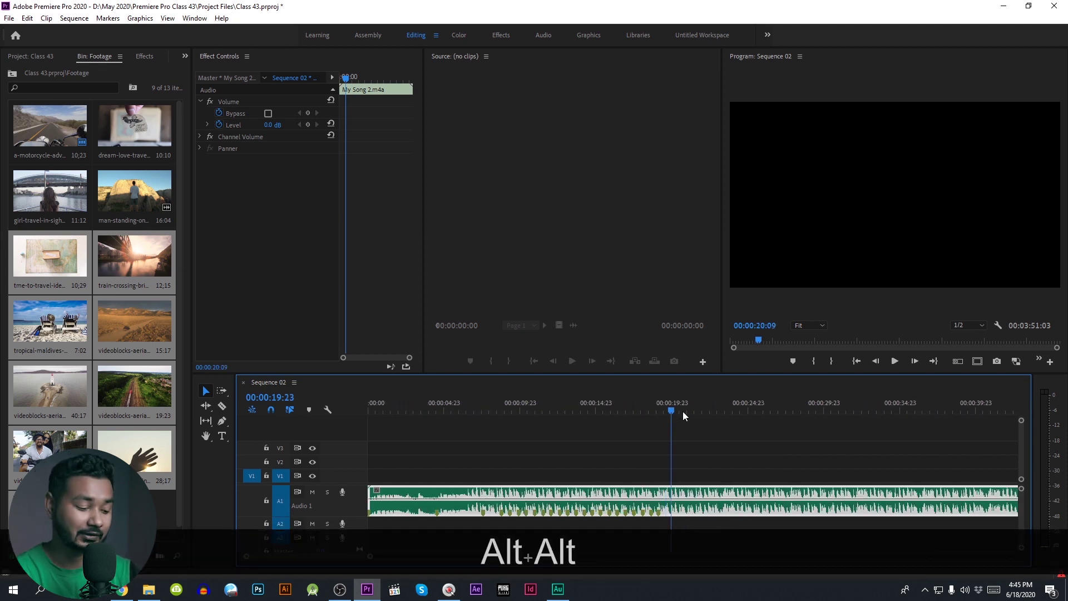
pyautogui.click(690, 411)
pyautogui.press('c')
pyautogui.click(690, 495)
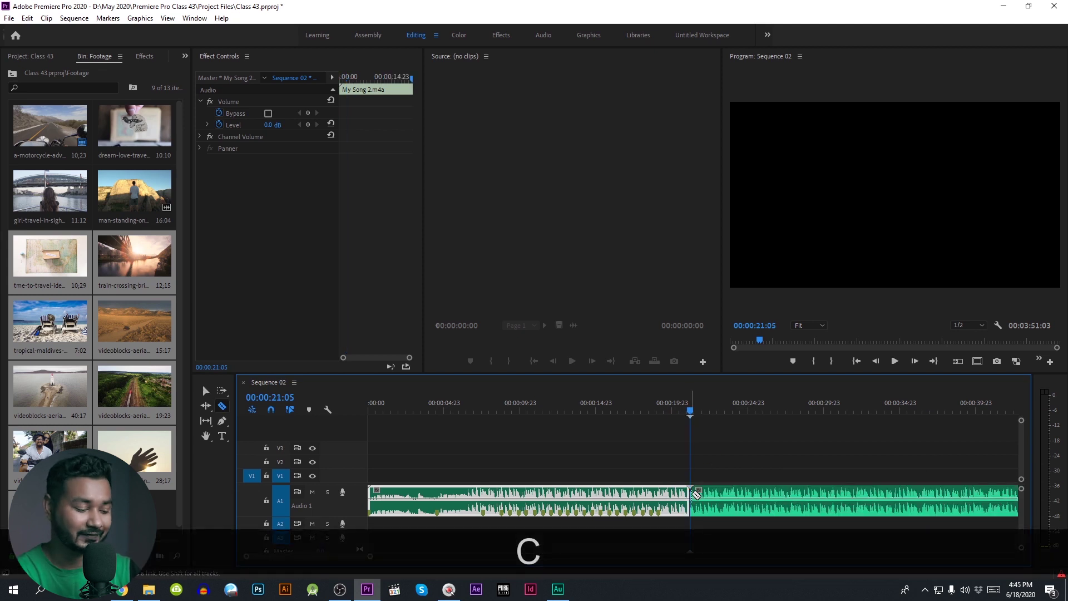
pyautogui.press('v')
pyautogui.click(732, 495)
pyautogui.press('Delete')
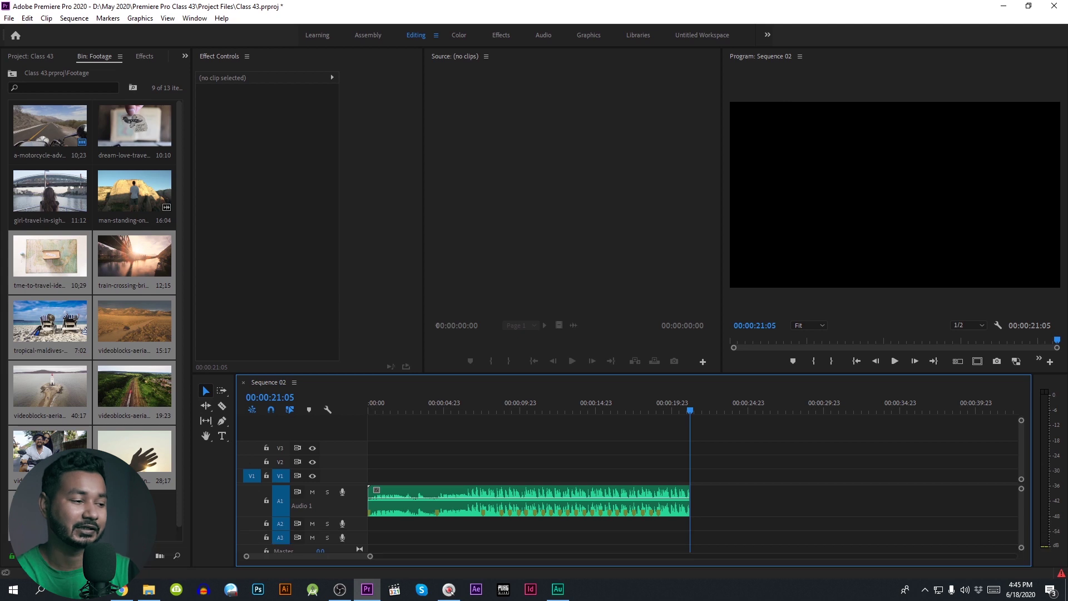
# Preview the time-to-travel clip and mark In at 02;24 and Out at 05;18.
pyautogui.click(59, 270)
pyautogui.doubleClick(58, 268)
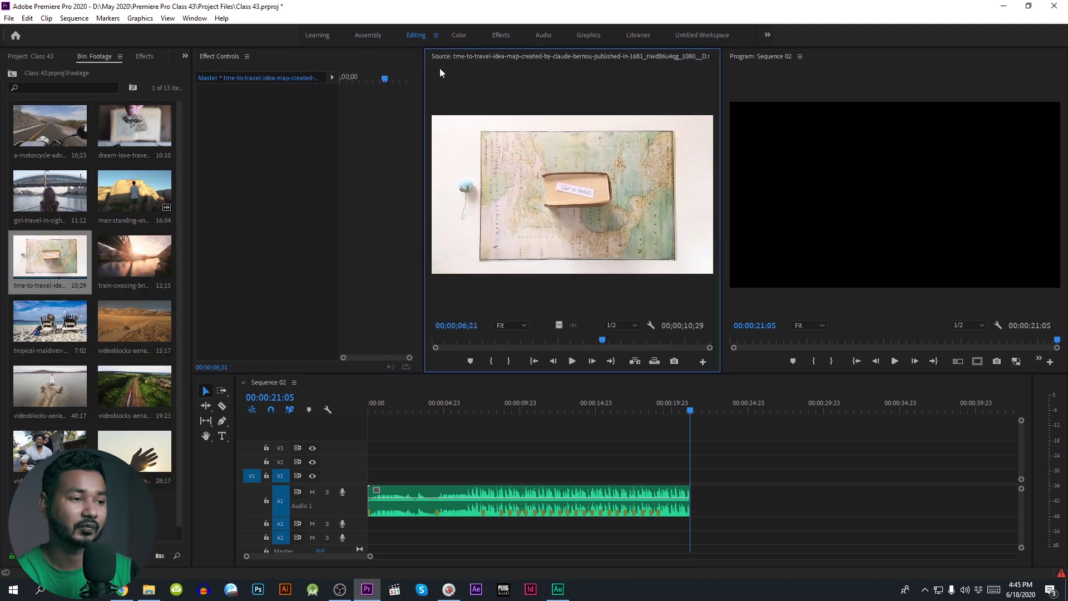
pyautogui.moveTo(506, 343)
pyautogui.mouseDown()
pyautogui.moveTo(495, 342)
pyautogui.moveTo(504, 345)
pyautogui.mouseUp()
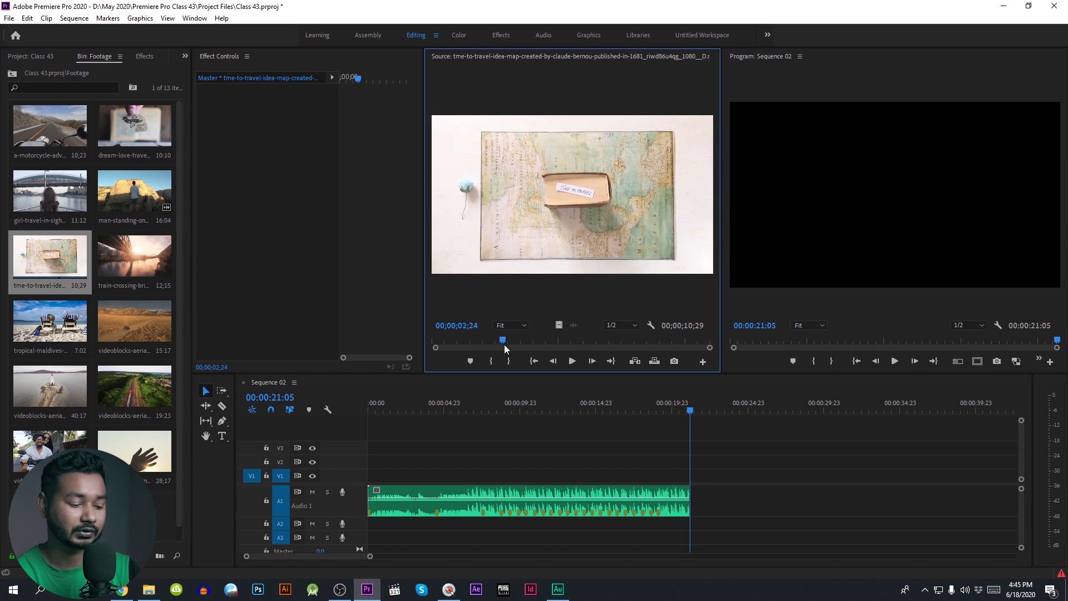
pyautogui.press('i')
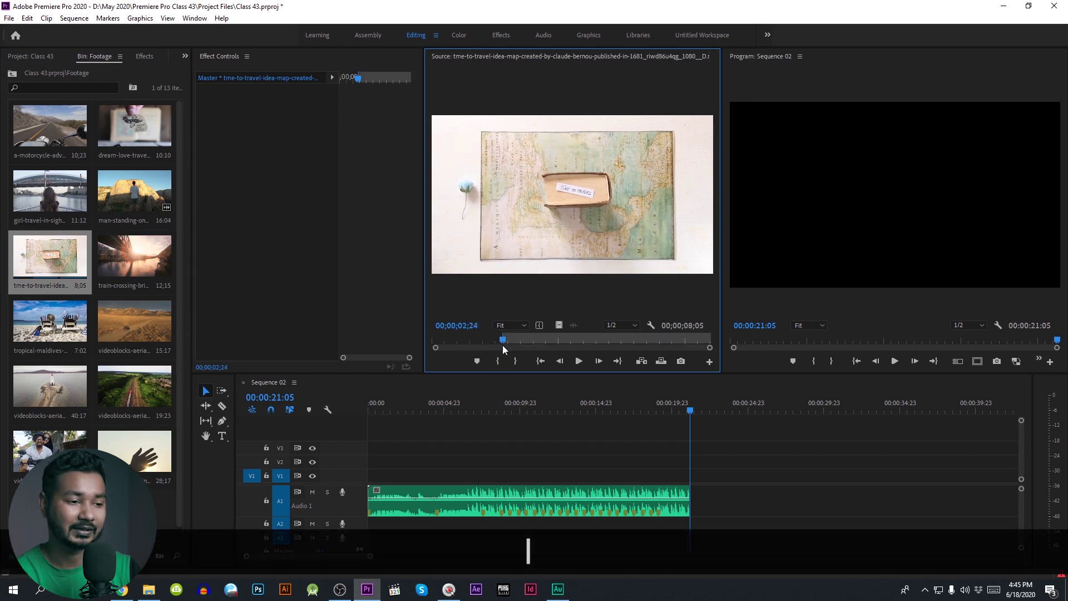
pyautogui.moveTo(506, 342); pyautogui.dragTo(429, 475)
pyautogui.press('o')
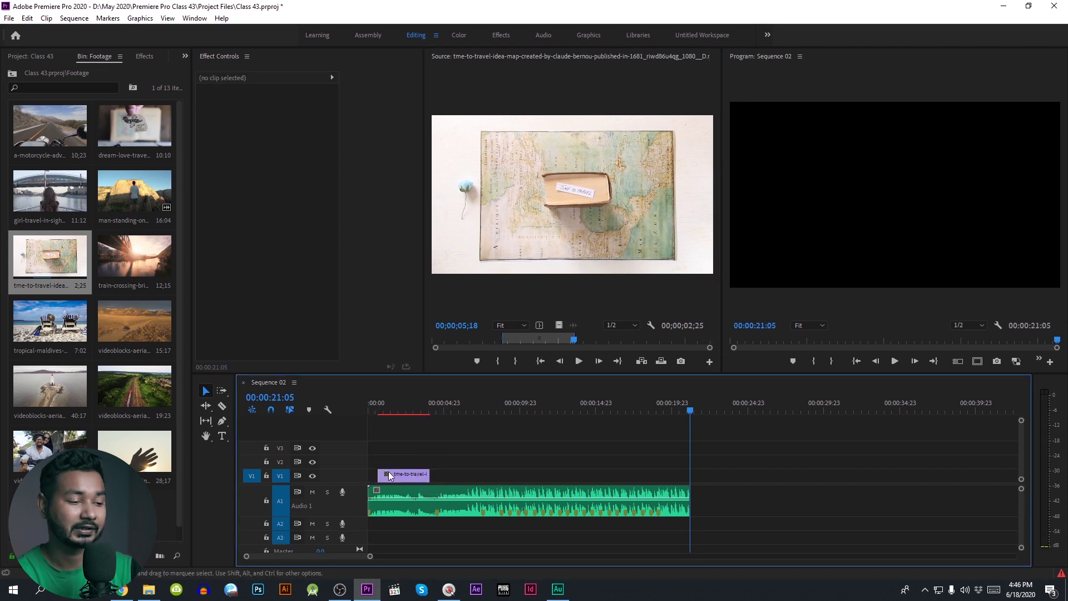
# Add default cross dissolves at both ends of the map clip and shorten them.
pyautogui.rightClick(380, 474)
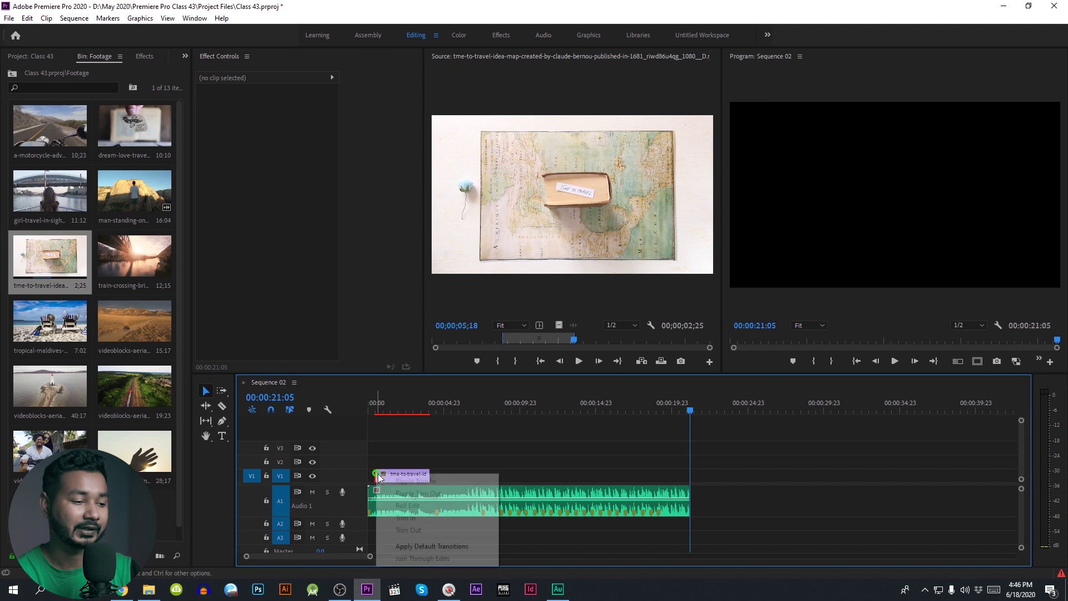
pyautogui.click(446, 545)
pyautogui.rightClick(430, 474)
pyautogui.click(461, 547)
pyautogui.moveTo(425, 477); pyautogui.dragTo(382, 478)
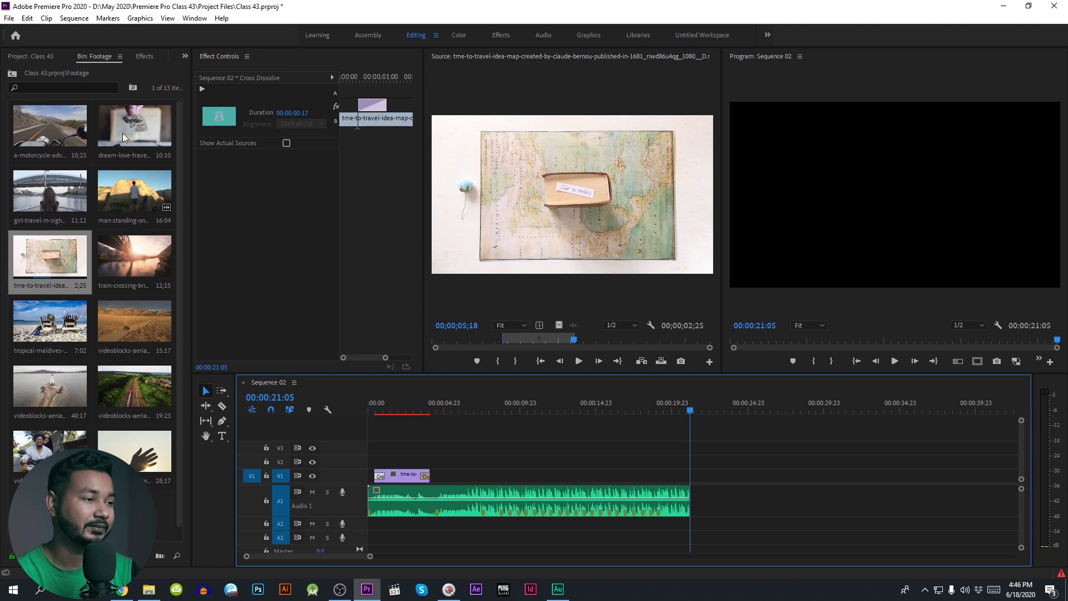
# Place a trimmed dream-love-travel clip after the map clip with cross dissolves at both ends.
pyautogui.moveTo(123, 138); pyautogui.dragTo(433, 473)
pyautogui.moveTo(590, 474); pyautogui.dragTo(466, 480)
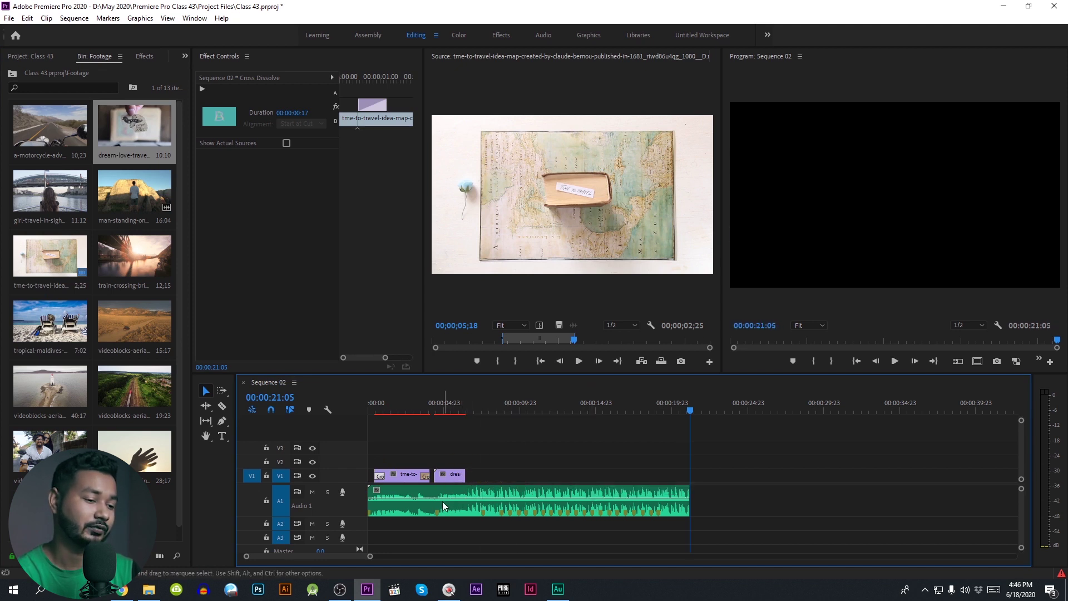
pyautogui.rightClick(436, 476)
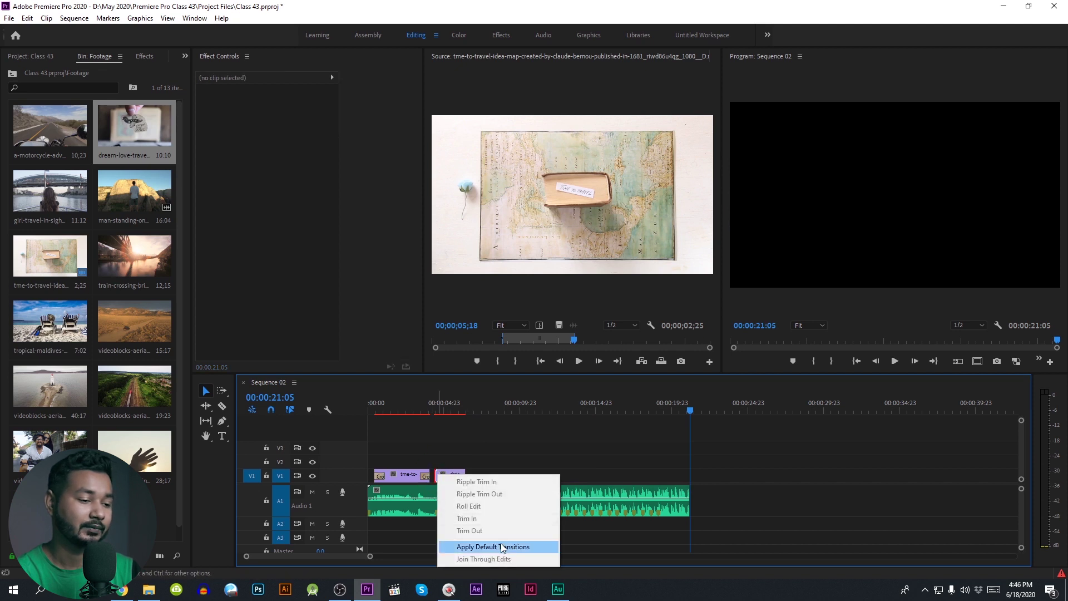
pyautogui.click(490, 543)
pyautogui.rightClick(463, 477)
pyautogui.click(519, 547)
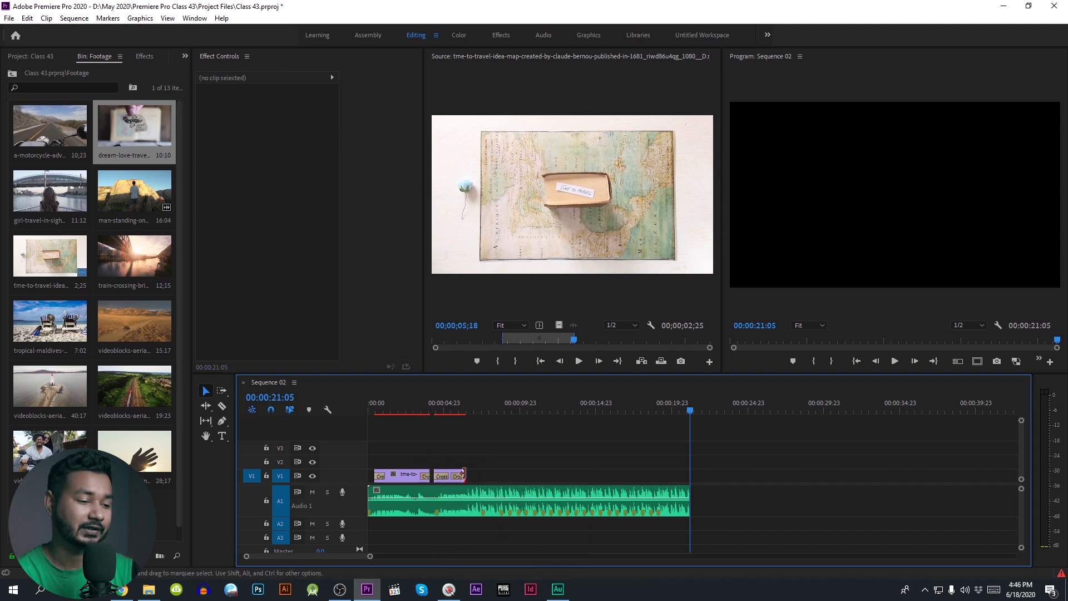
pyautogui.moveTo(464, 476); pyautogui.dragTo(481, 477)
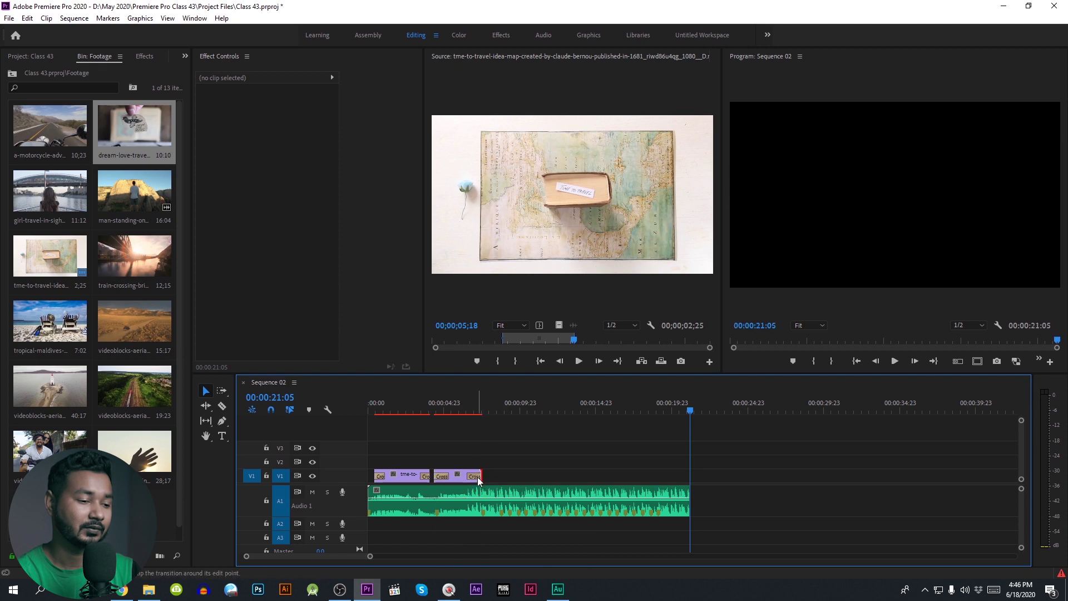
# Play the sequence from the start, stopping at 07;11.
pyautogui.click(429, 407)
pyautogui.press('Home')
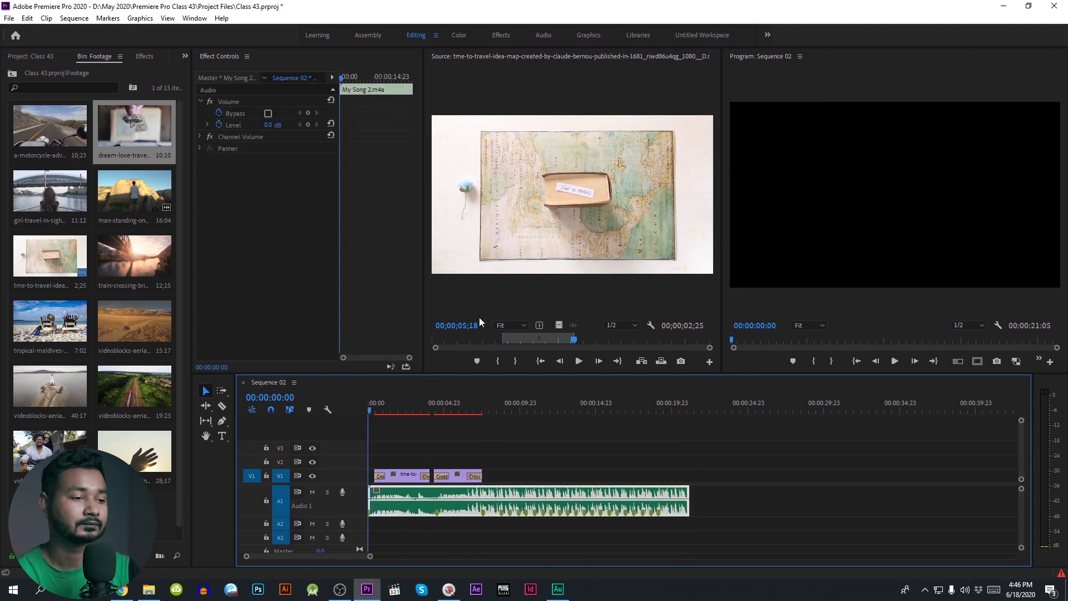
pyautogui.press('space')
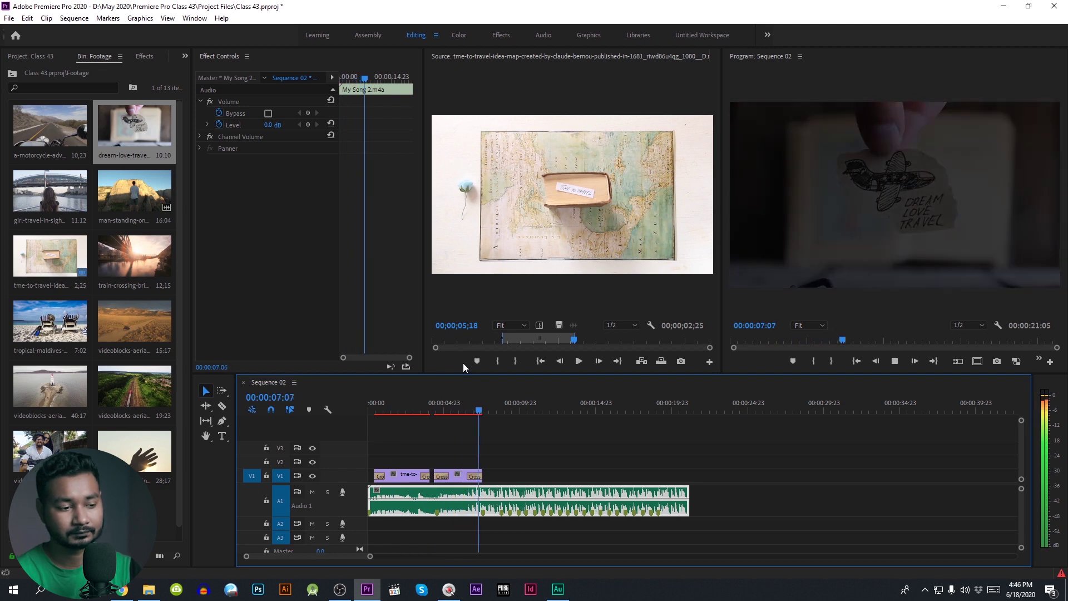
pyautogui.press('space')
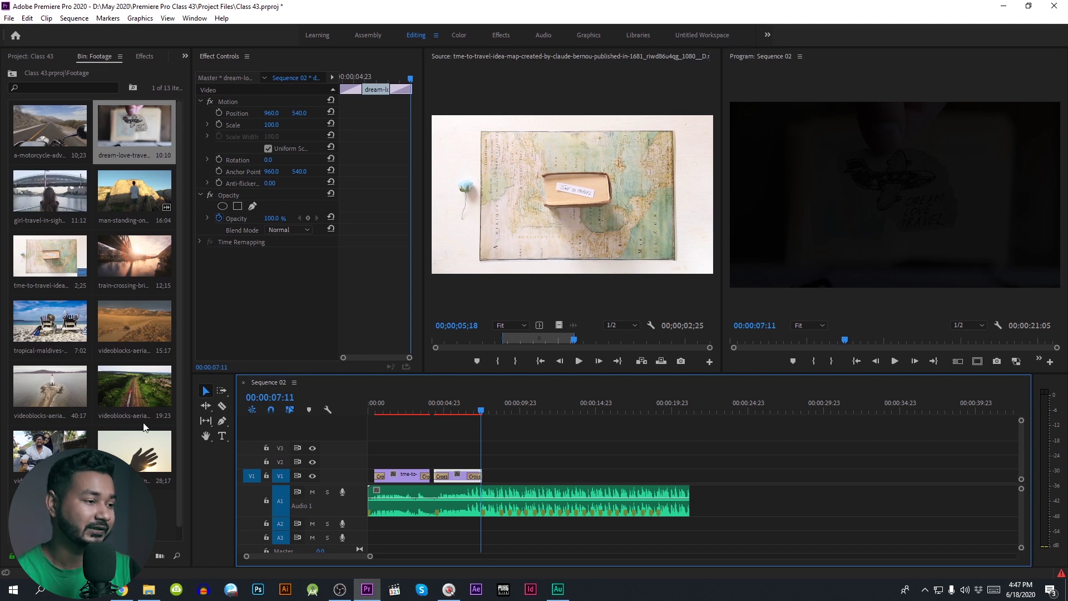
# Insert the scooter-couple clip marked 02;16 to 07;19 onto V1 and shorten its end.
pyautogui.doubleClick(43, 457)
pyautogui.click(484, 343)
pyautogui.press('i')
pyautogui.click(583, 339)
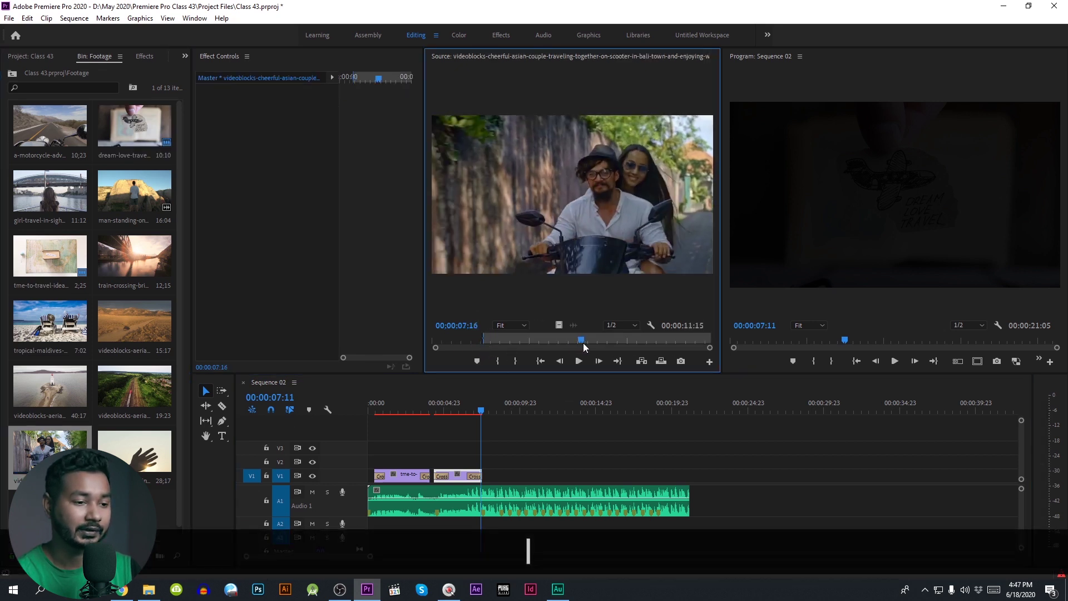
pyautogui.press('o')
pyautogui.press('.')
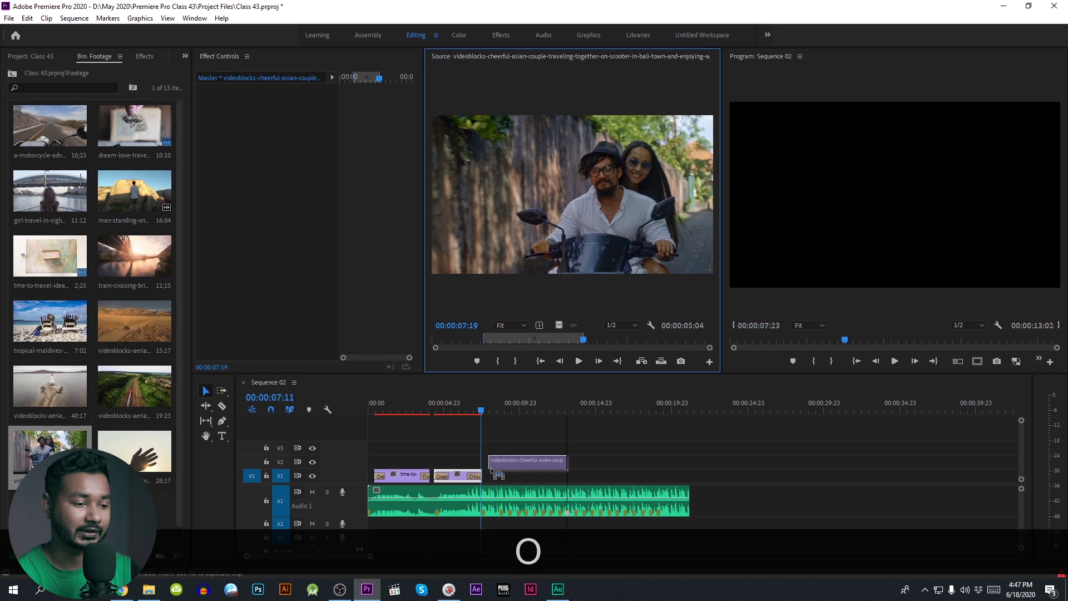
pyautogui.click(576, 479)
pyautogui.moveTo(560, 476); pyautogui.dragTo(500, 475)
pyautogui.scroll(5, 499, 503)
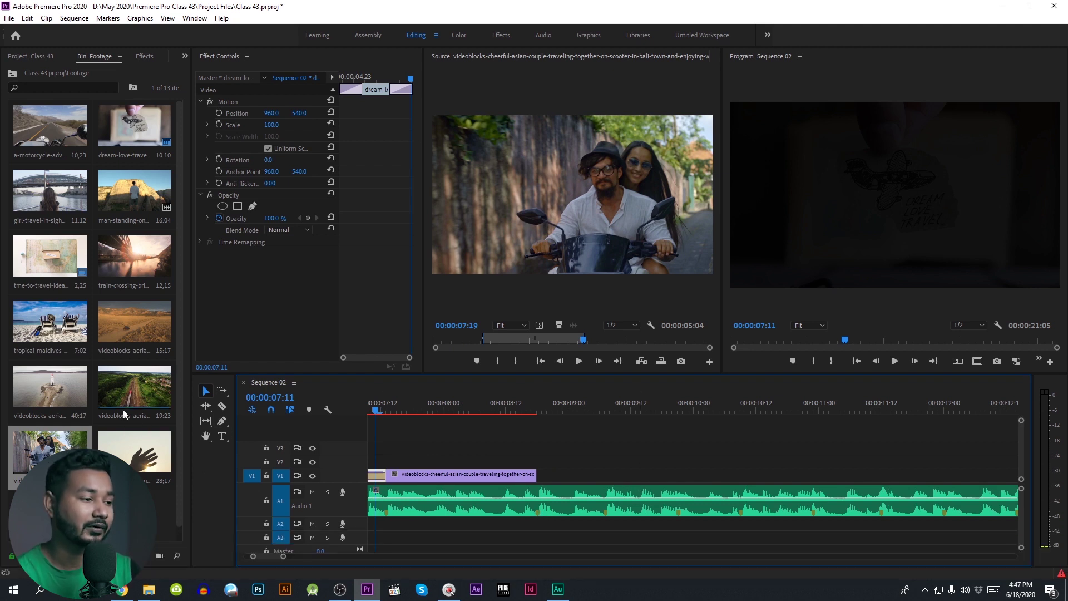
# Add the motorcycle clip after the scooter clip, cut it at the beat, and delete the tail.
pyautogui.click(51, 126)
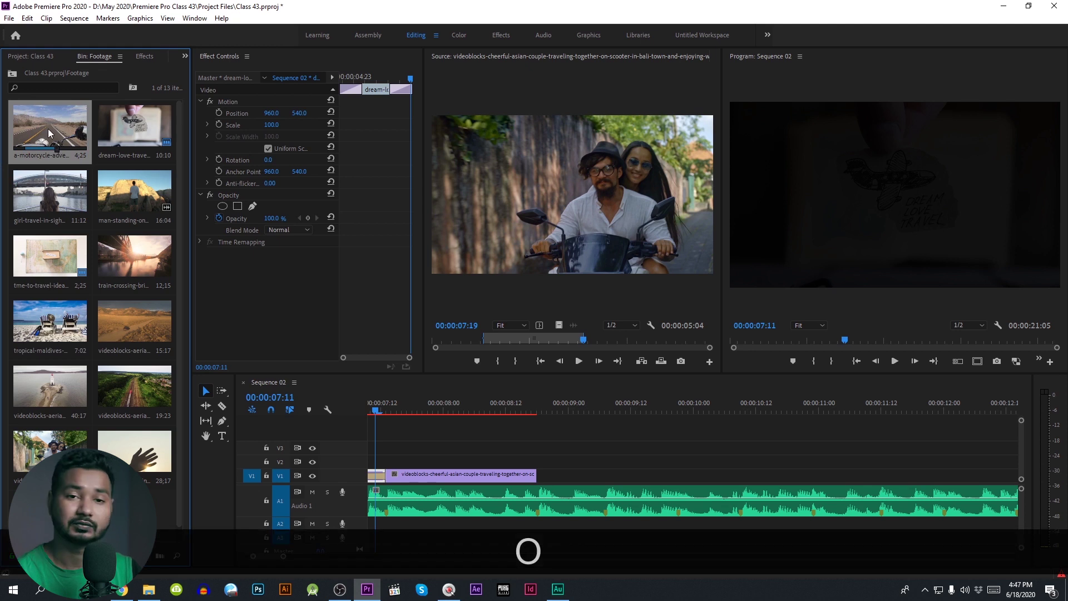
pyautogui.moveTo(52, 128); pyautogui.dragTo(543, 479)
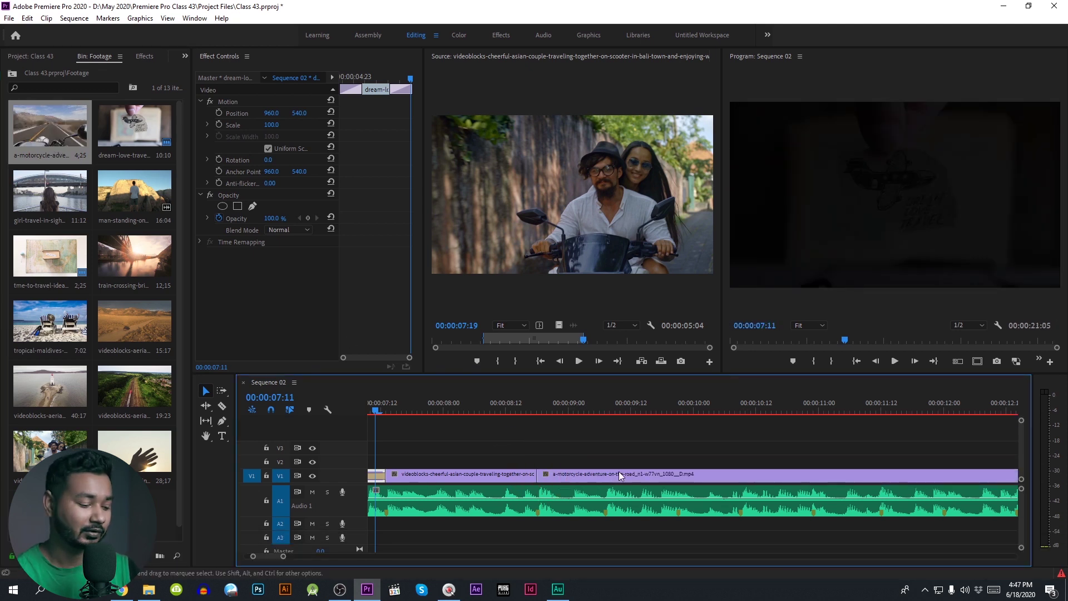
pyautogui.press('c')
pyautogui.click(605, 474)
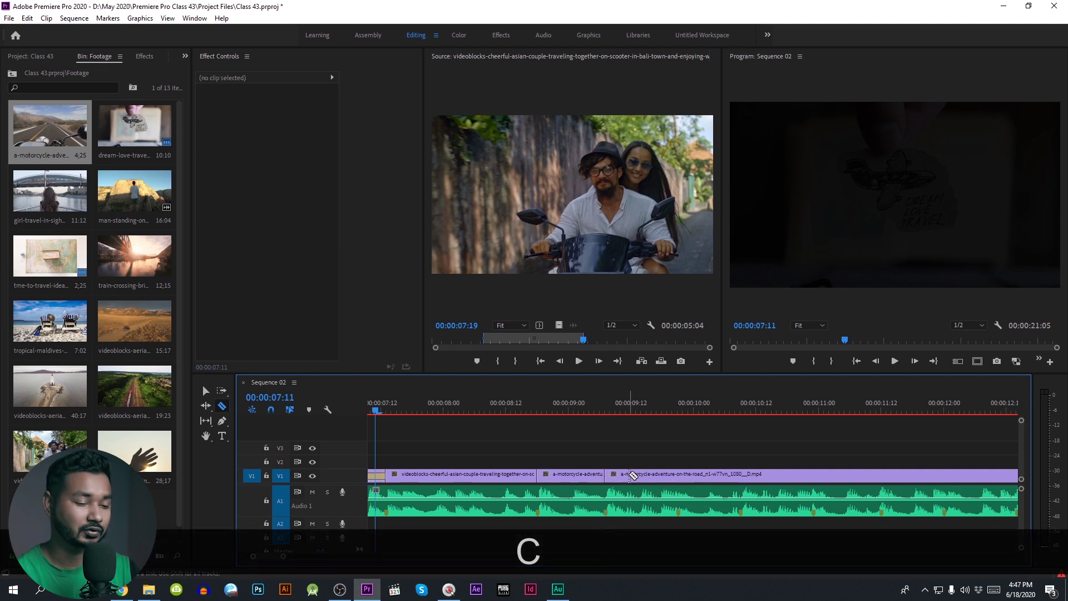
pyautogui.press('v')
pyautogui.click(654, 476)
pyautogui.press('Delete')
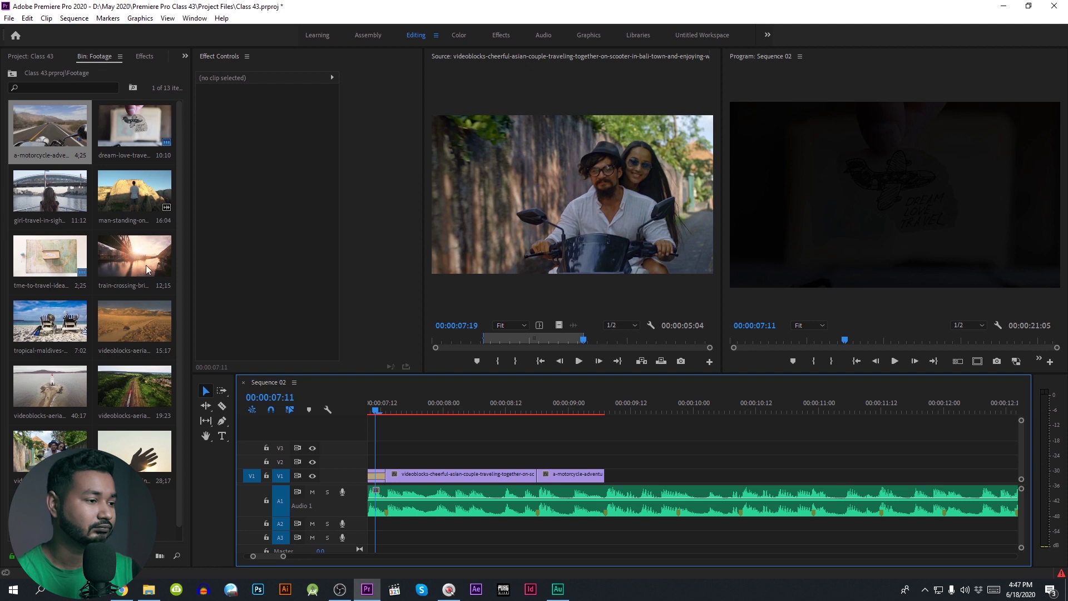
# Mark the train-crossing clip up to 03;01, place its video after the motorcycle clip, and trim it.
pyautogui.doubleClick(129, 262)
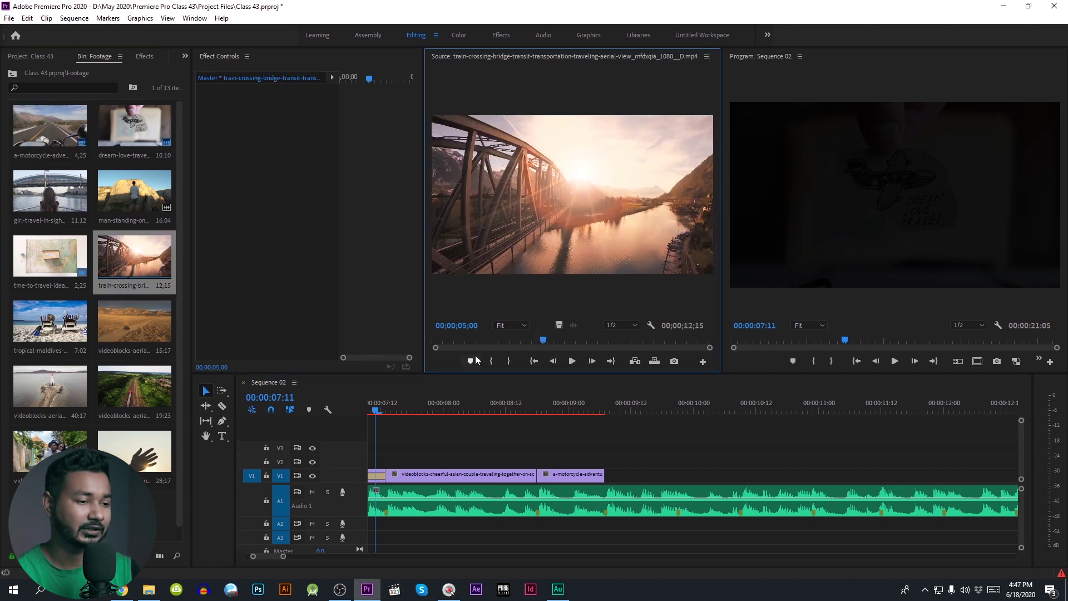
pyautogui.click(469, 341)
pyautogui.press('i')
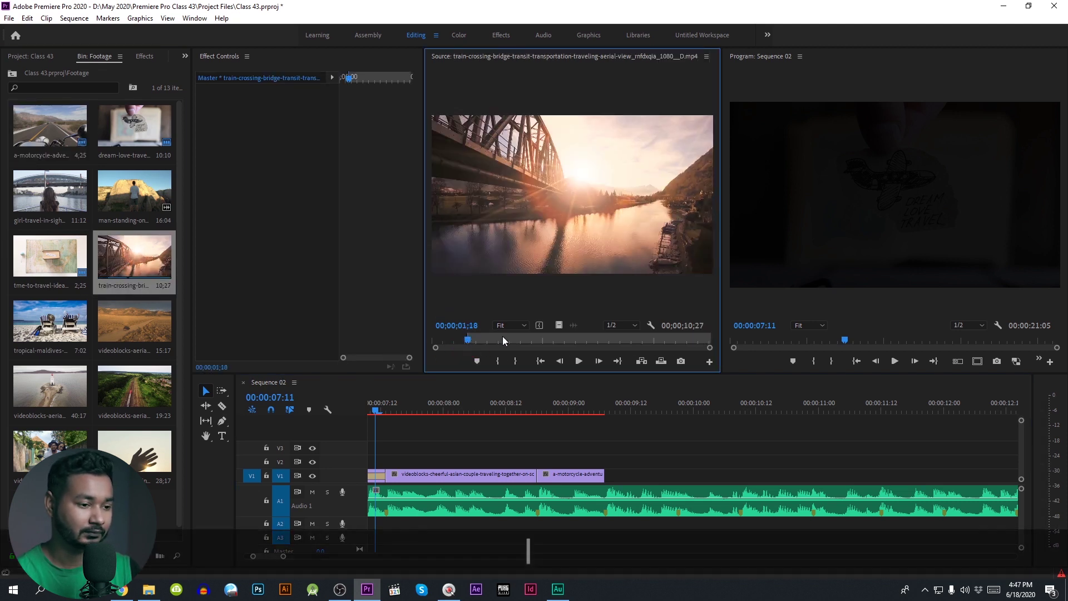
pyautogui.click(500, 340)
pyautogui.press('o')
pyautogui.moveTo(558, 324); pyautogui.dragTo(613, 476)
pyautogui.moveTo(786, 476); pyautogui.dragTo(739, 480)
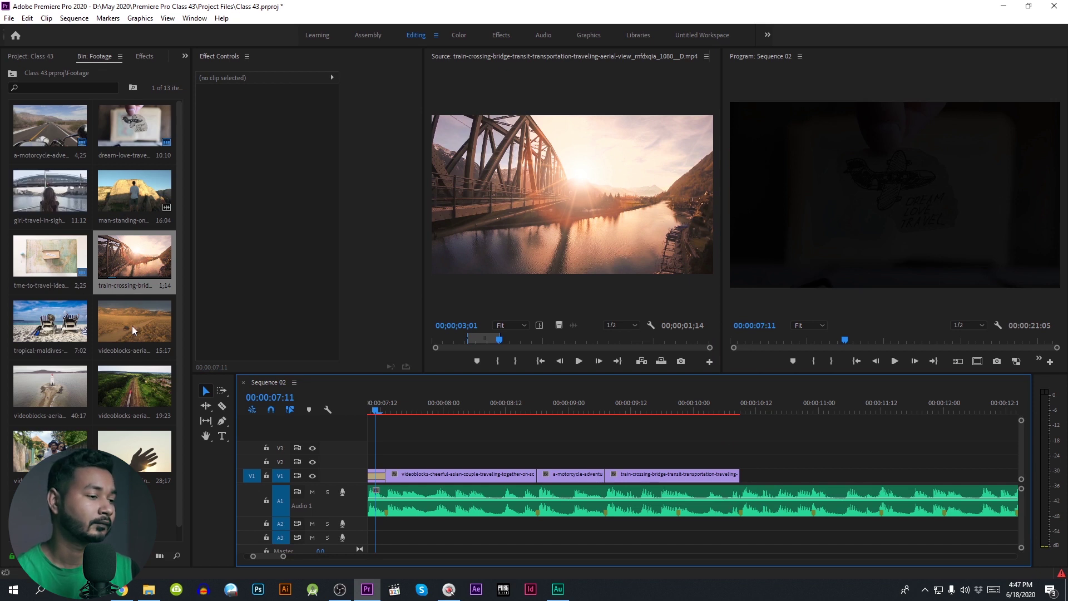
# Add the girl-travel clip after the train clip, cut it at the beat, and remove the extra part.
pyautogui.moveTo(55, 206); pyautogui.dragTo(747, 477)
pyautogui.press('c')
pyautogui.click(814, 474)
pyautogui.press('b')
pyautogui.click(861, 474)
pyautogui.press('Delete')
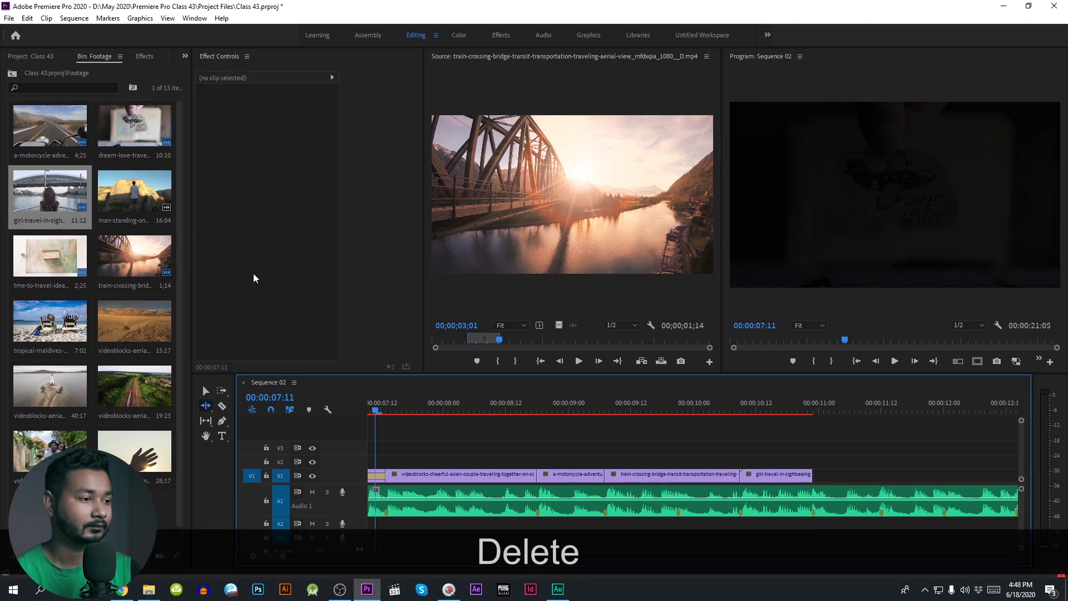
# Add only the man-standing clip's video after girl-travel, cut it at the beat, and delete the leftover.
pyautogui.moveTo(134, 191); pyautogui.dragTo(816, 469)
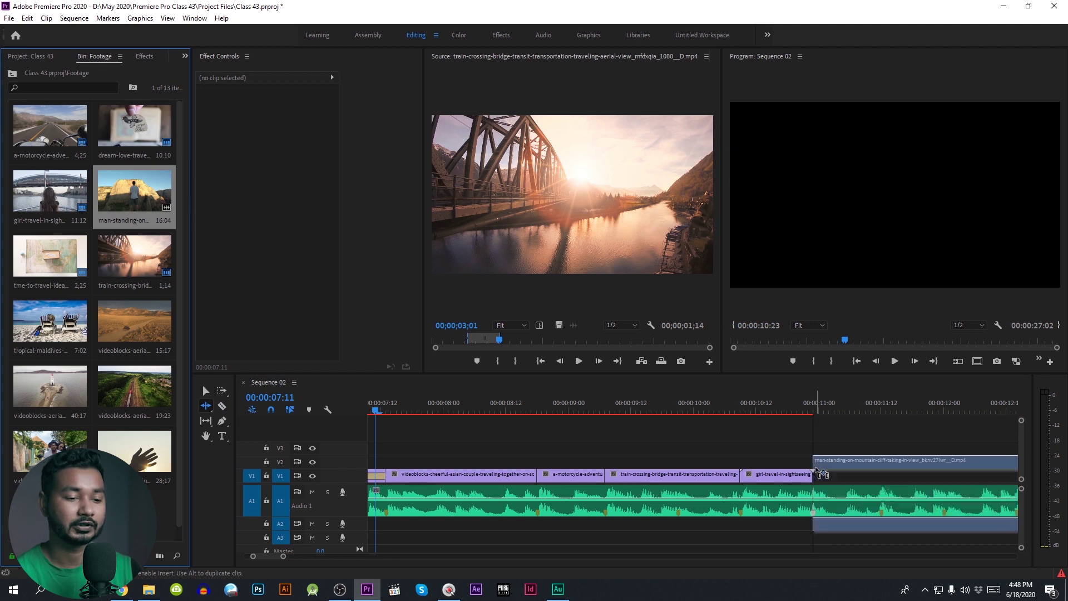
pyautogui.hotkey('ctrl', 'z')
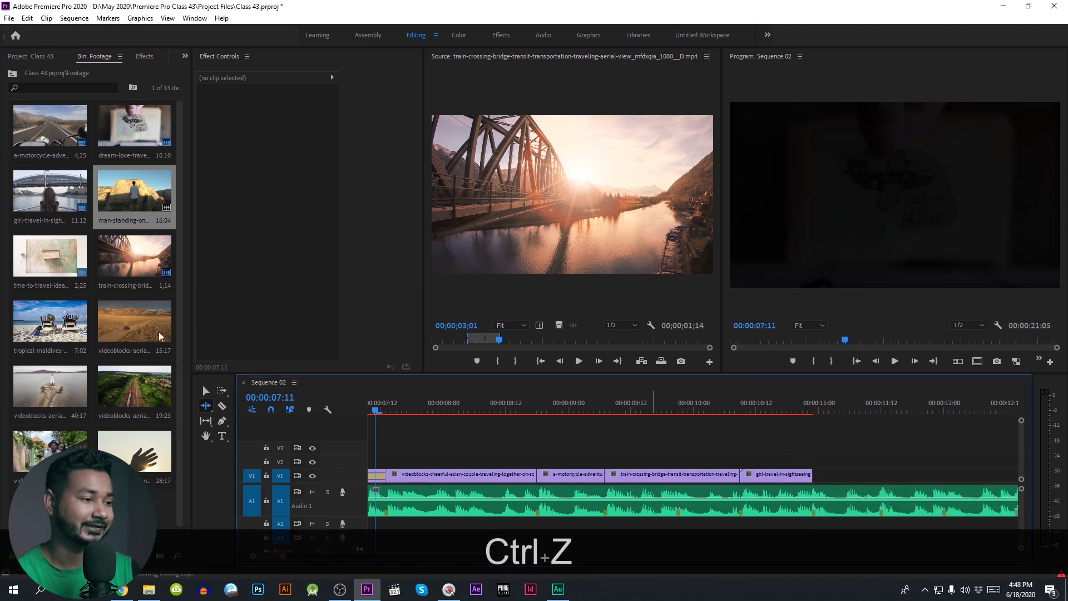
pyautogui.doubleClick(118, 192)
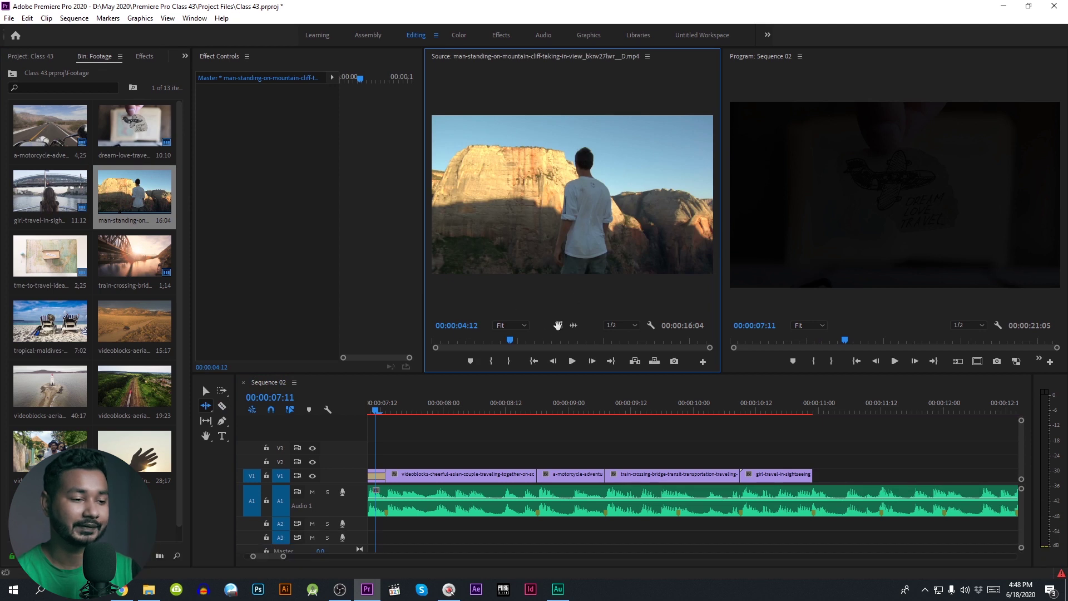
pyautogui.moveTo(559, 325); pyautogui.dragTo(816, 474)
pyautogui.press('c')
pyautogui.click(882, 477)
pyautogui.press('b')
pyautogui.click(927, 475)
pyautogui.press('Delete')
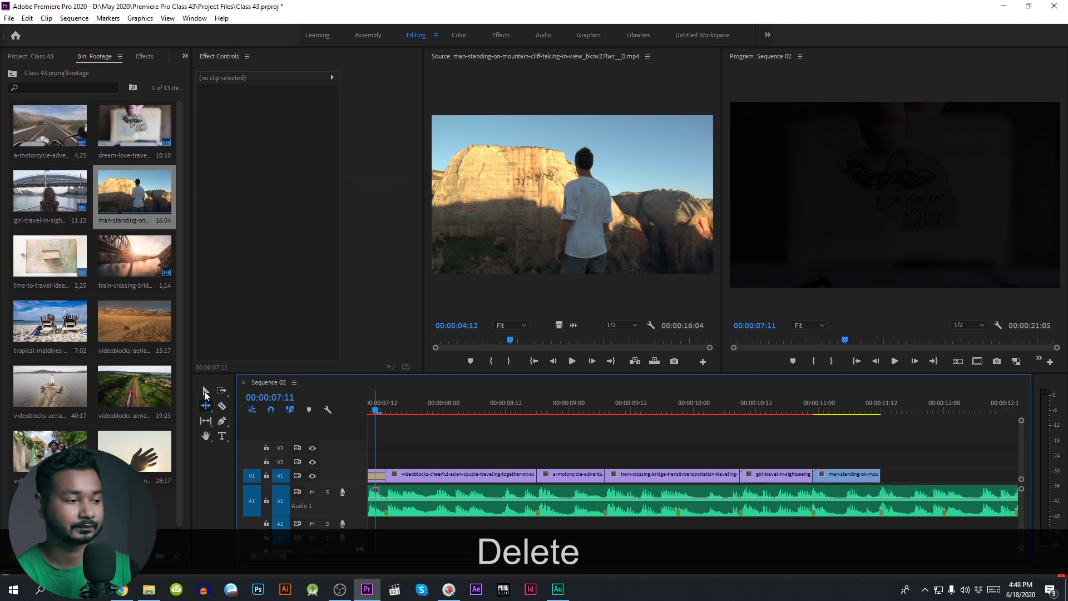
# Append the tropical-maldives, lighthouse, desert, woman-in-hat and aerial train clips to V1.
pyautogui.scroll(-1, 128, 347)
pyautogui.moveTo(50, 309); pyautogui.dragTo(887, 477)
pyautogui.scroll(-3, 771, 488)
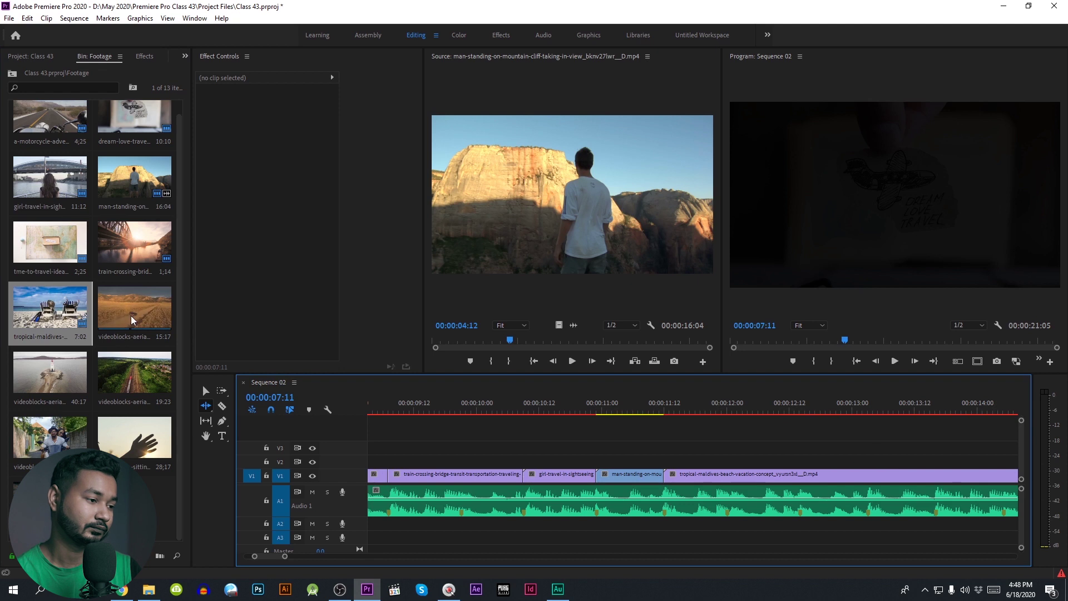
pyautogui.click(62, 368)
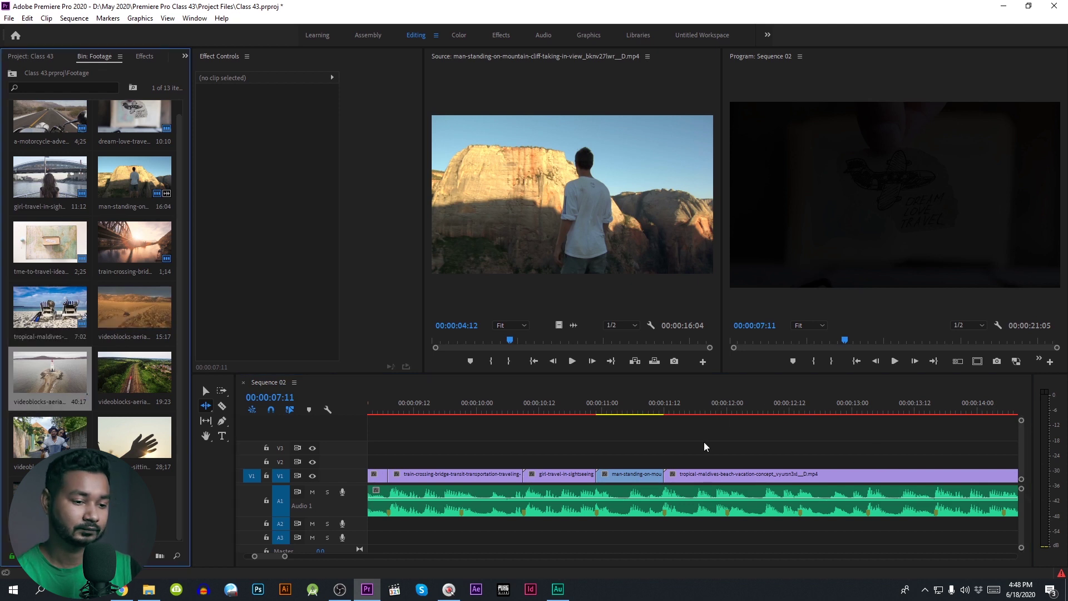
pyautogui.moveTo(703, 441); pyautogui.dragTo(728, 474)
pyautogui.moveTo(146, 309); pyautogui.dragTo(800, 476)
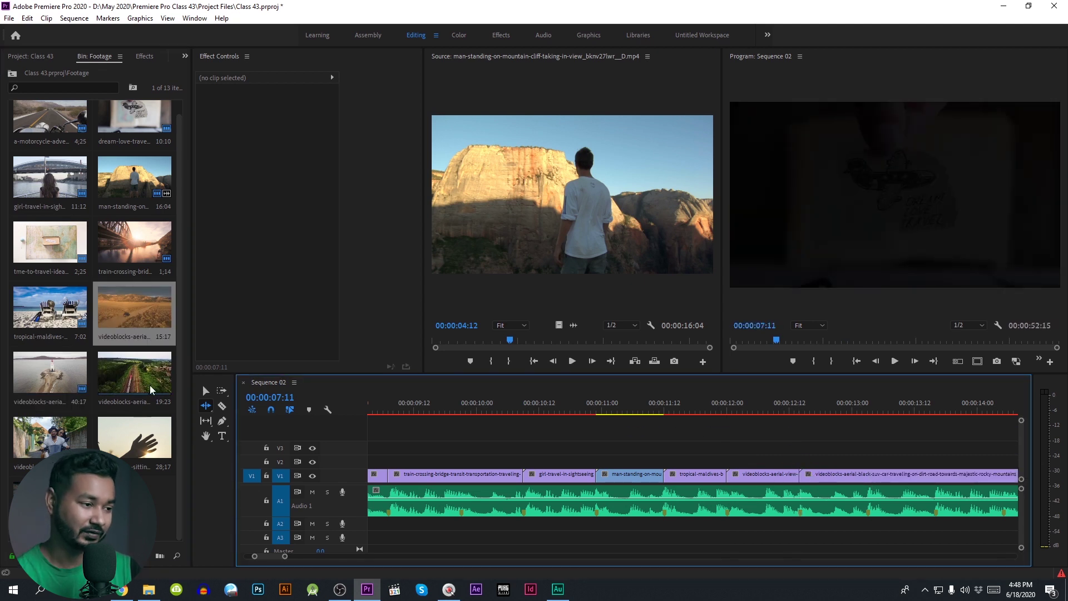
pyautogui.moveTo(50, 504); pyautogui.dragTo(868, 476)
pyautogui.moveTo(162, 376); pyautogui.dragTo(946, 490)
pyautogui.scroll(-5, 753, 519)
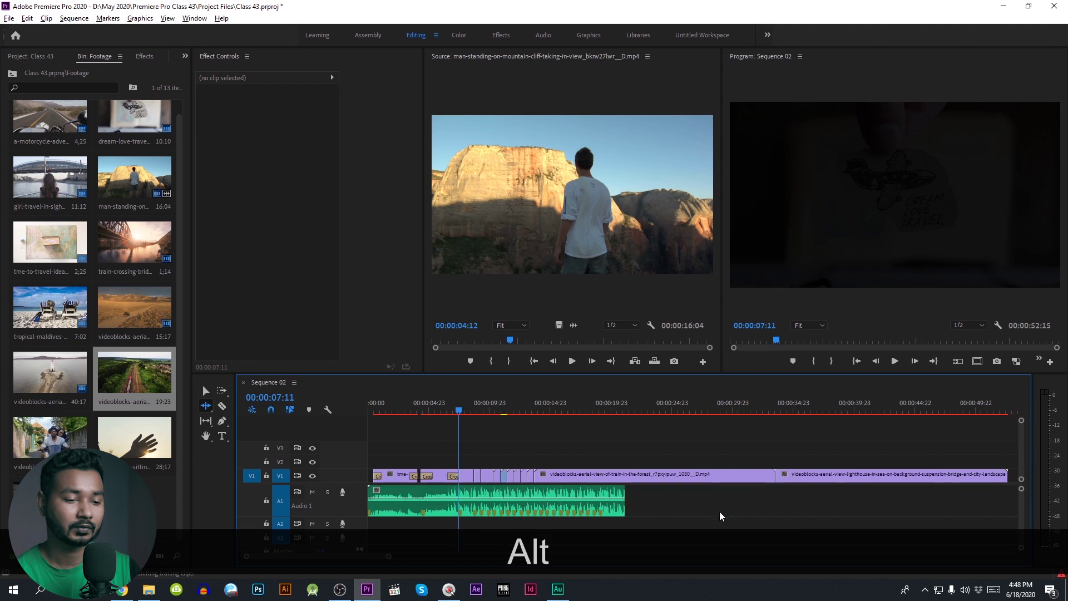
# Cut the aerial train clip and the song at the same beat and delete everything after it.
pyautogui.press('c')
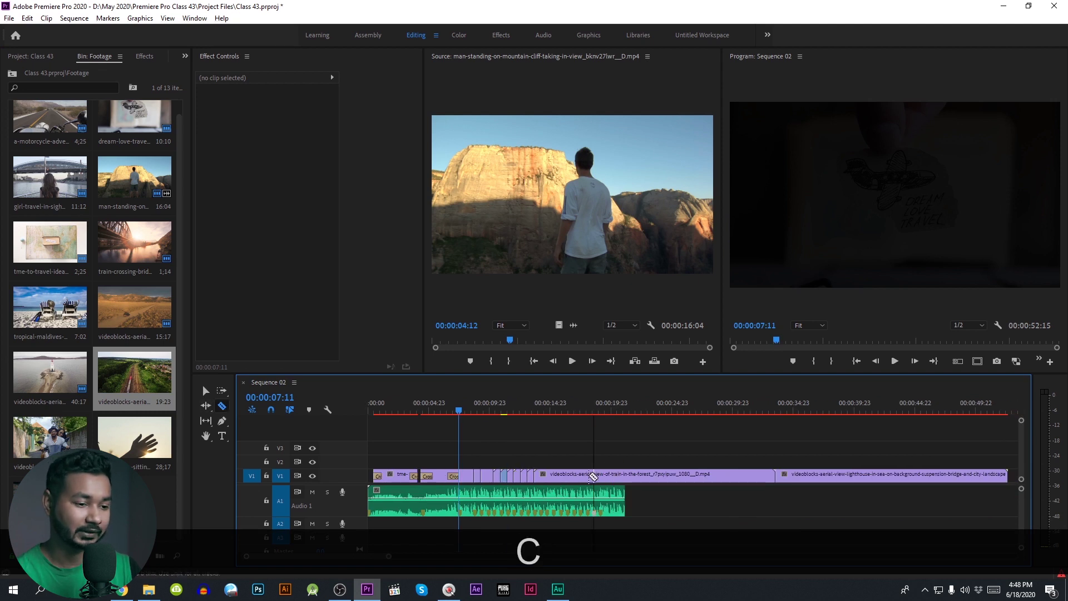
pyautogui.click(554, 475)
pyautogui.press('v')
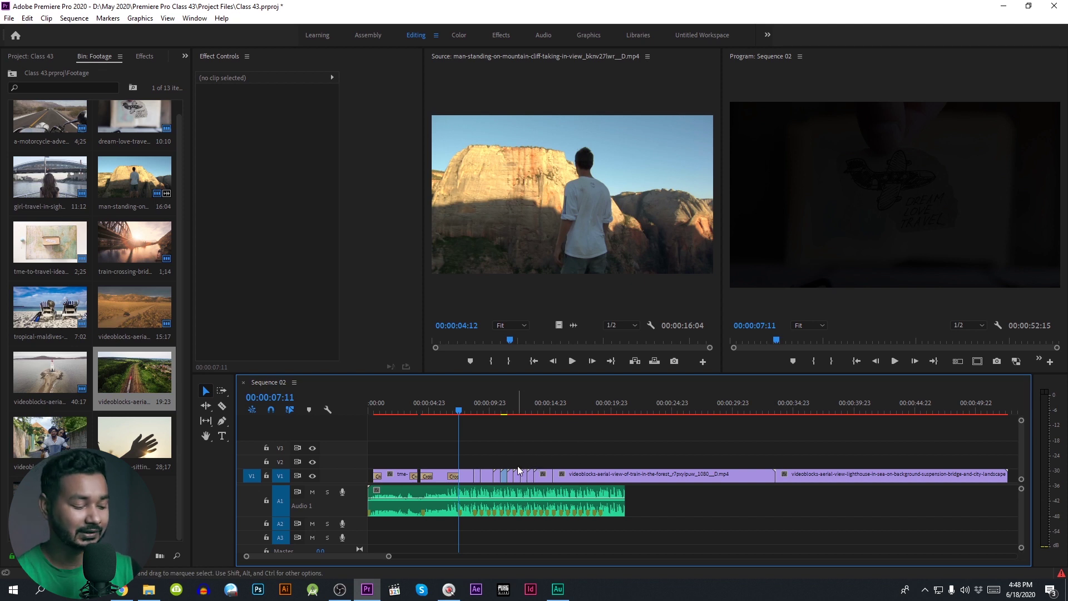
pyautogui.press('c')
pyautogui.scroll(3, 512, 483)
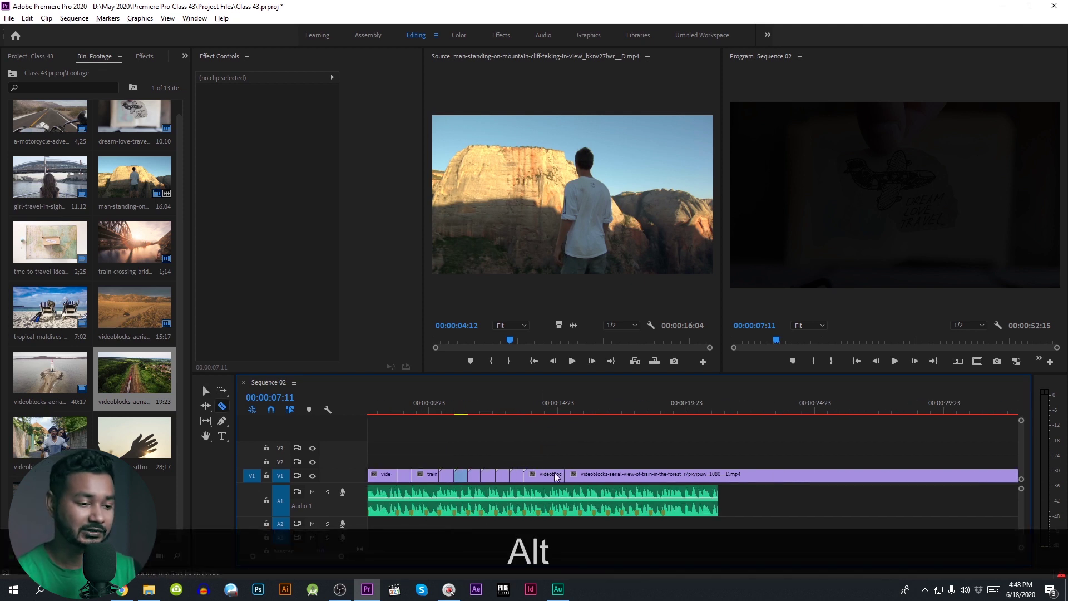
pyautogui.keyDown('alt'); pyautogui.keyDown('shift'); pyautogui.click(571, 468); pyautogui.keyUp('shift'); pyautogui.keyUp('alt')
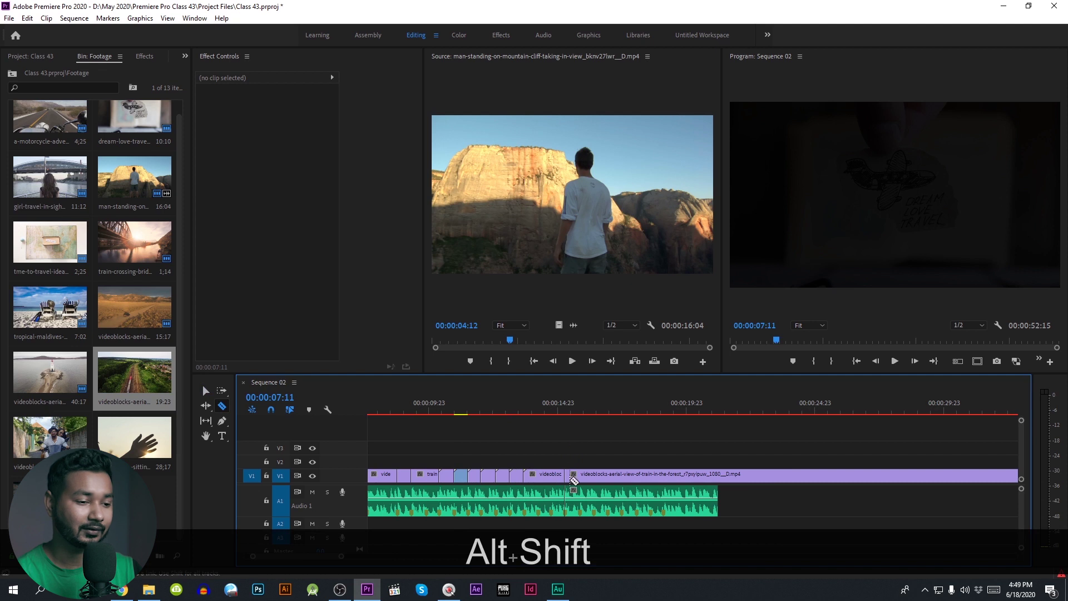
pyautogui.press('v')
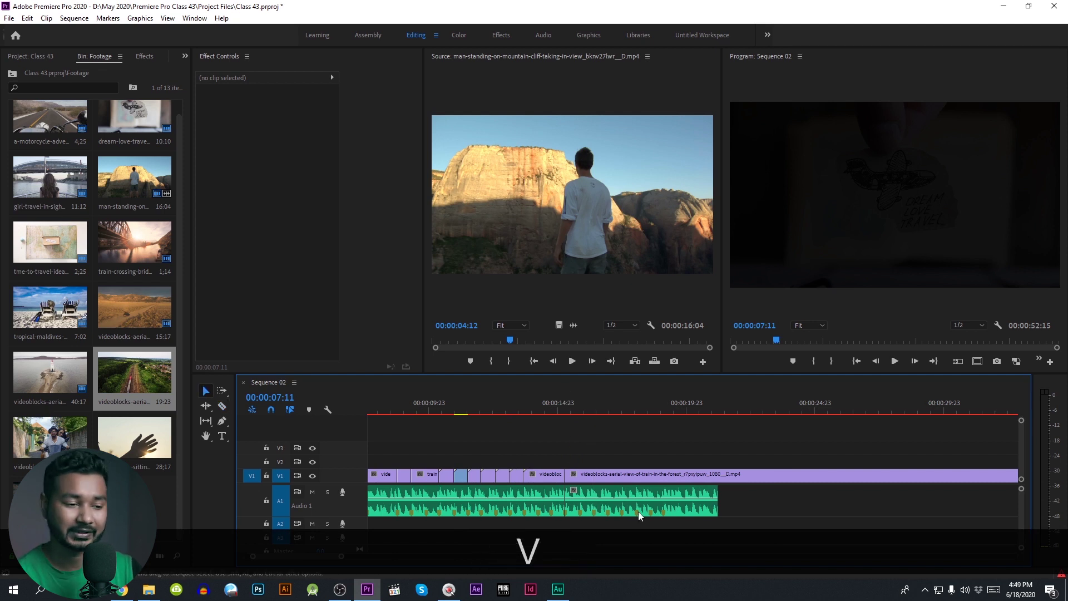
pyautogui.moveTo(592, 453); pyautogui.dragTo(749, 540)
pyautogui.press('Delete')
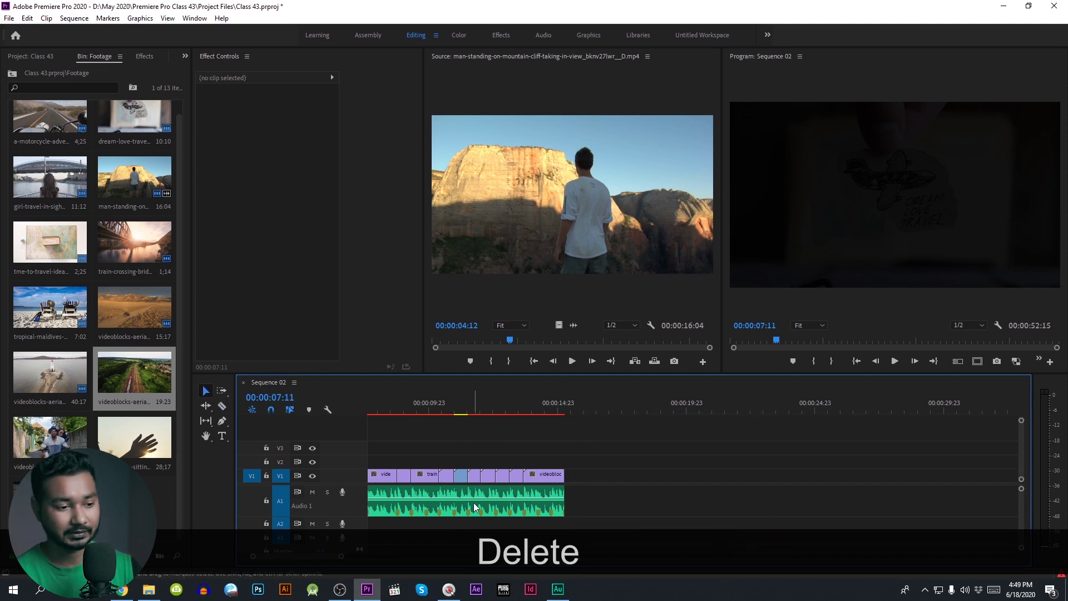
# Apply default cross dissolves between the montage clips and a default audio fade at the song's end.
pyautogui.rightClick(567, 471)
pyautogui.click(635, 537)
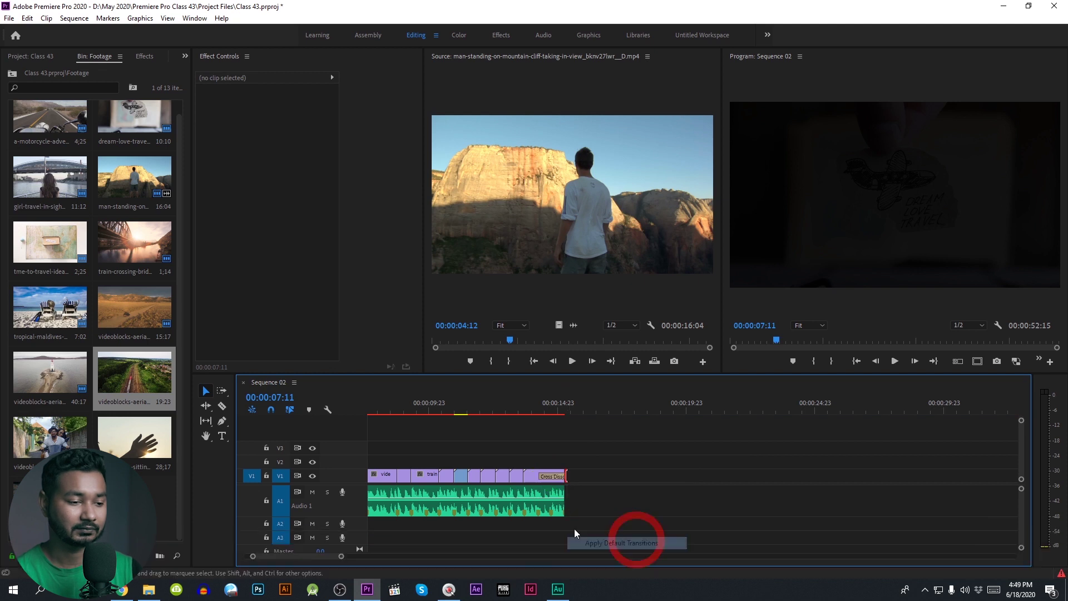
pyautogui.scroll(3, 533, 495)
pyautogui.rightClick(627, 493)
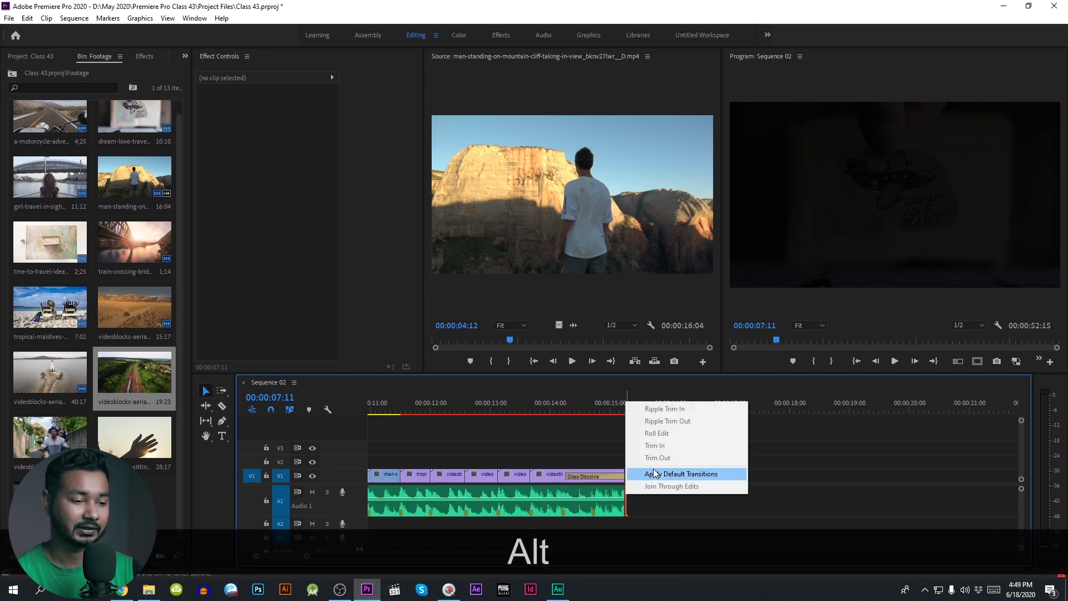
pyautogui.click(652, 472)
# Scrub through the montage to check the cuts, then play Sequence 02 from the start.
pyautogui.scroll(-3, 495, 445)
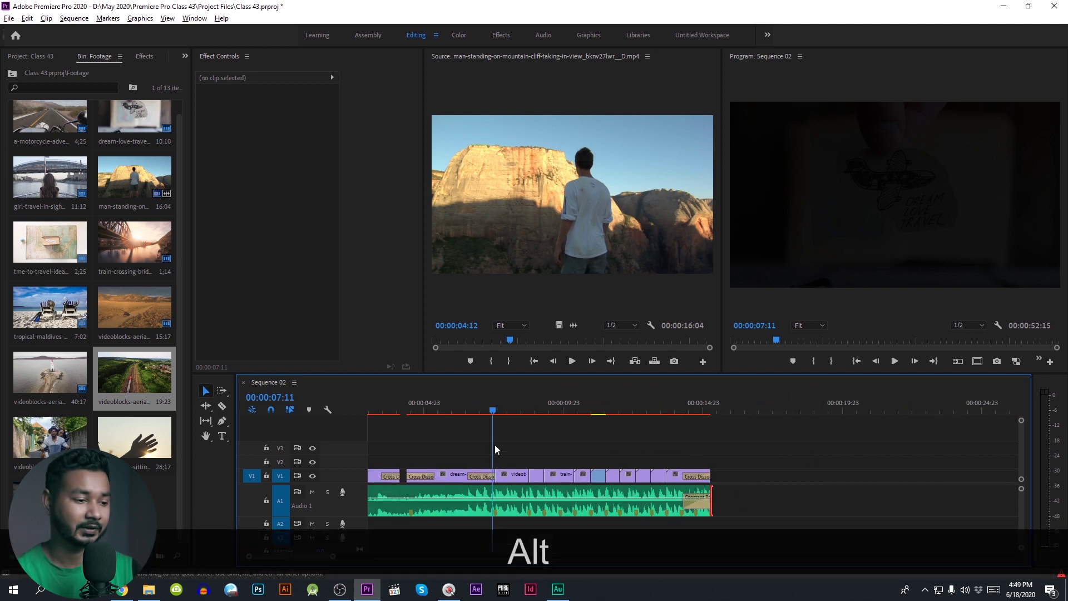
pyautogui.keyDown('alt'); pyautogui.click(658, 476); pyautogui.keyUp('alt')
pyautogui.scroll(1, 519, 450)
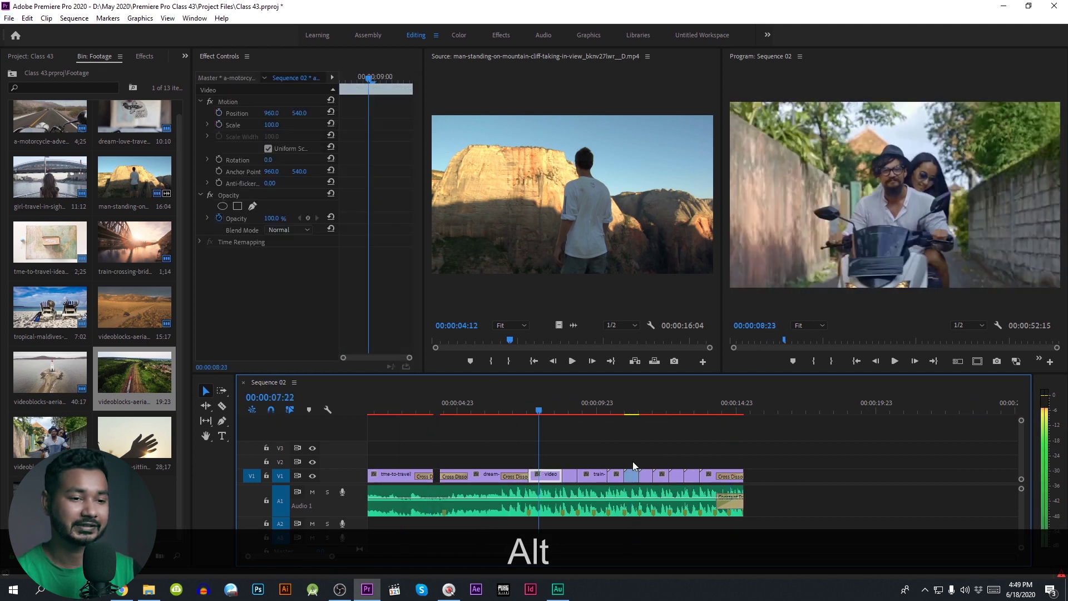
pyautogui.moveTo(774, 449); pyautogui.dragTo(665, 451)
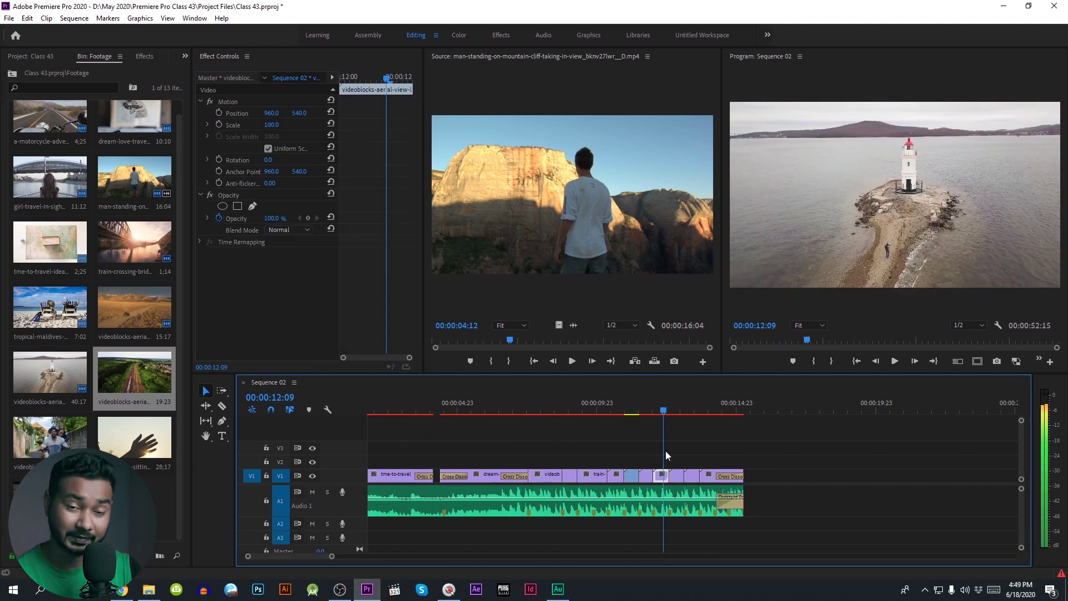
pyautogui.press('End')
pyautogui.press('Home')
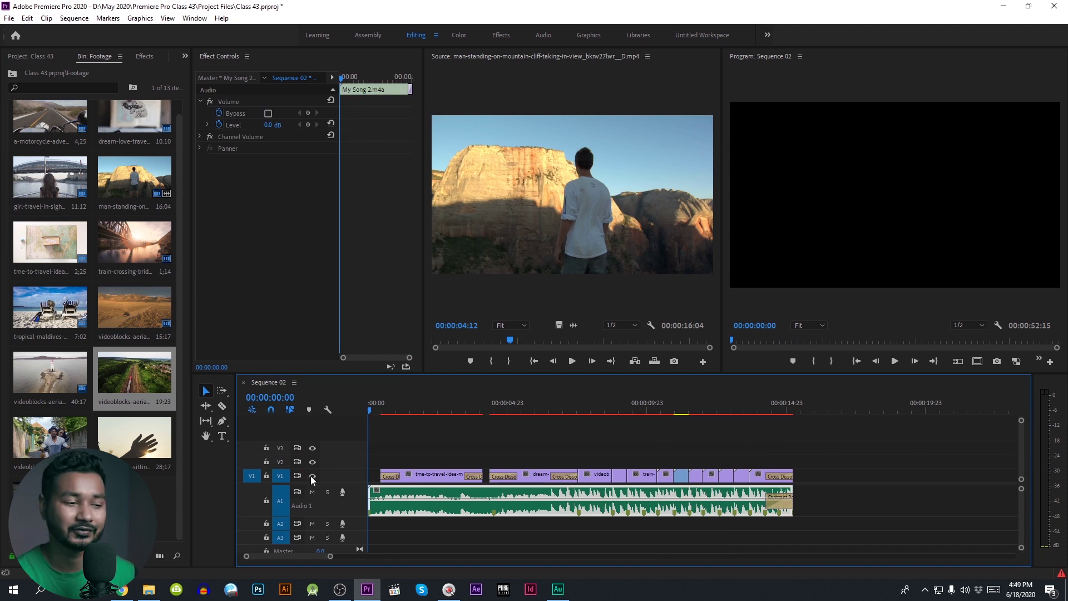
pyautogui.press('space')
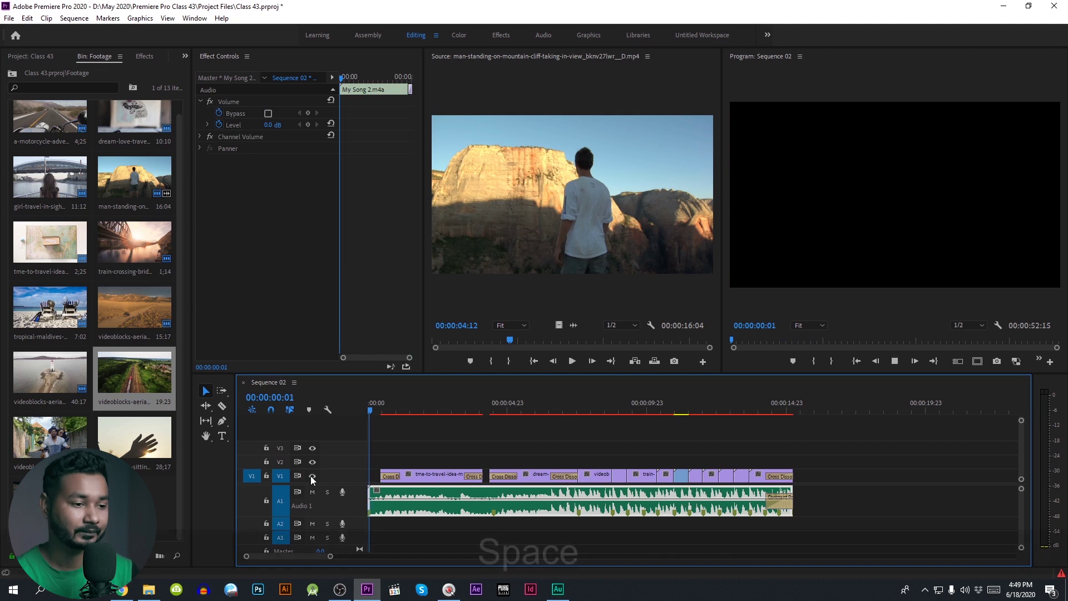